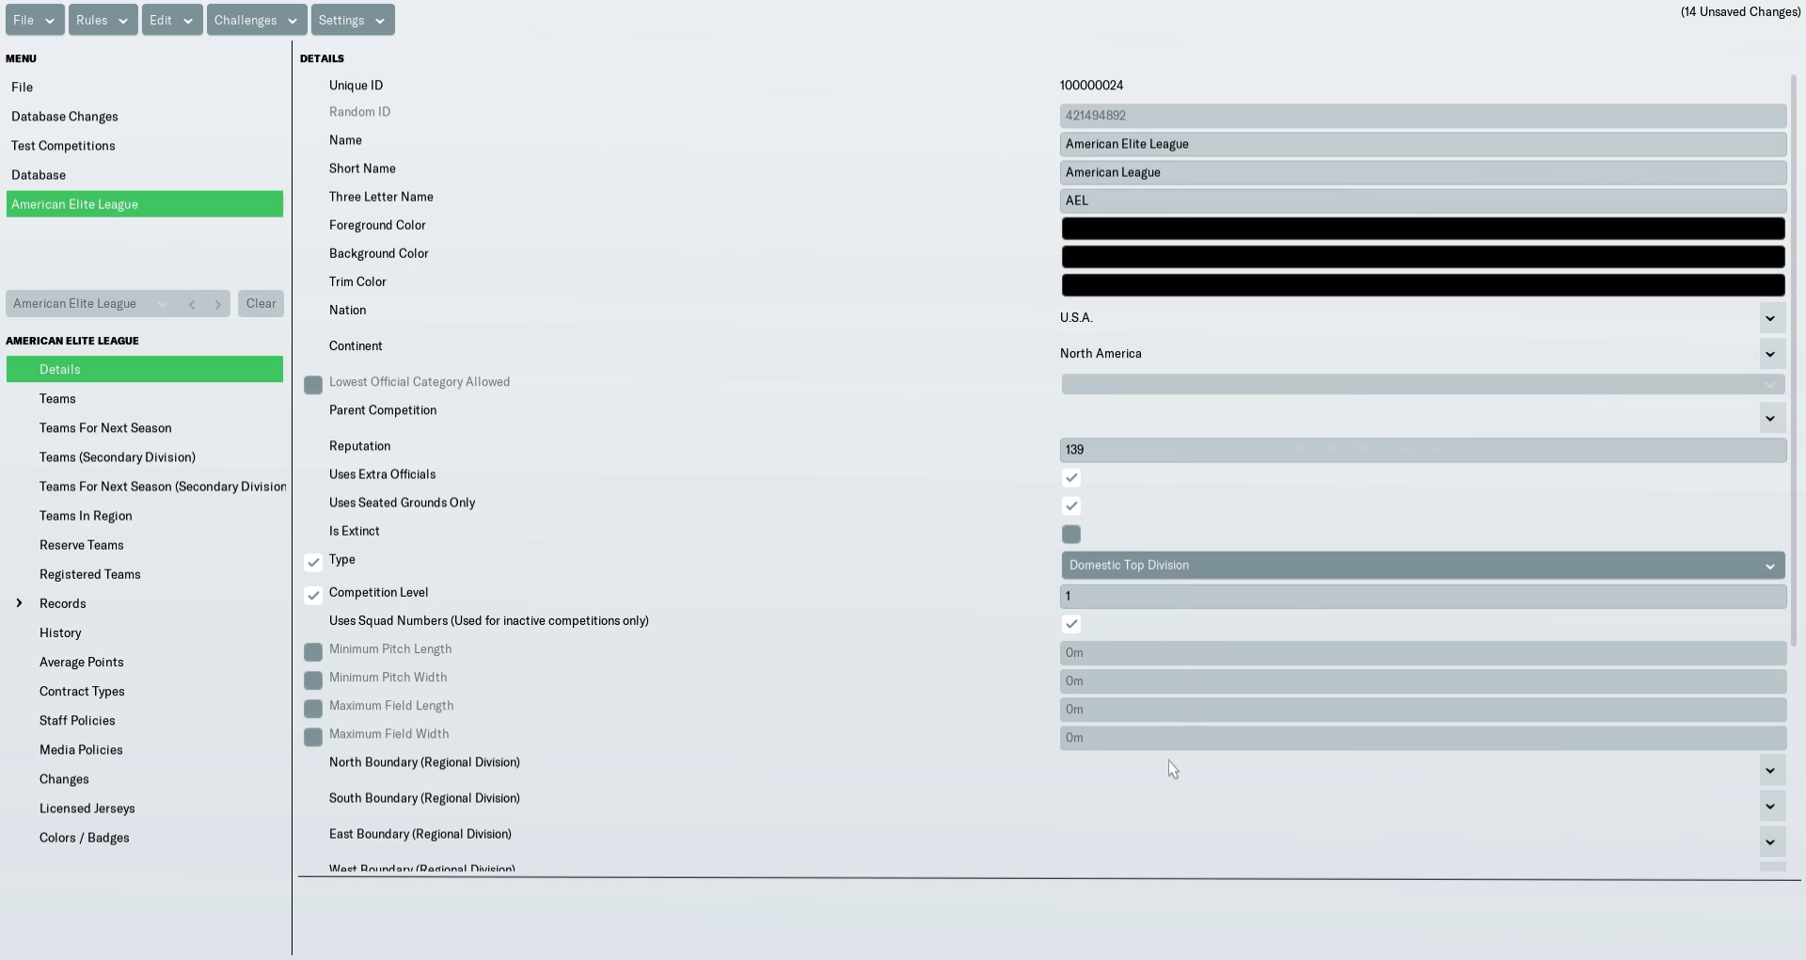
Step: Enable goal-line technology for the American Elite League and display the league's team list
scroll(1172, 769, down, 3)
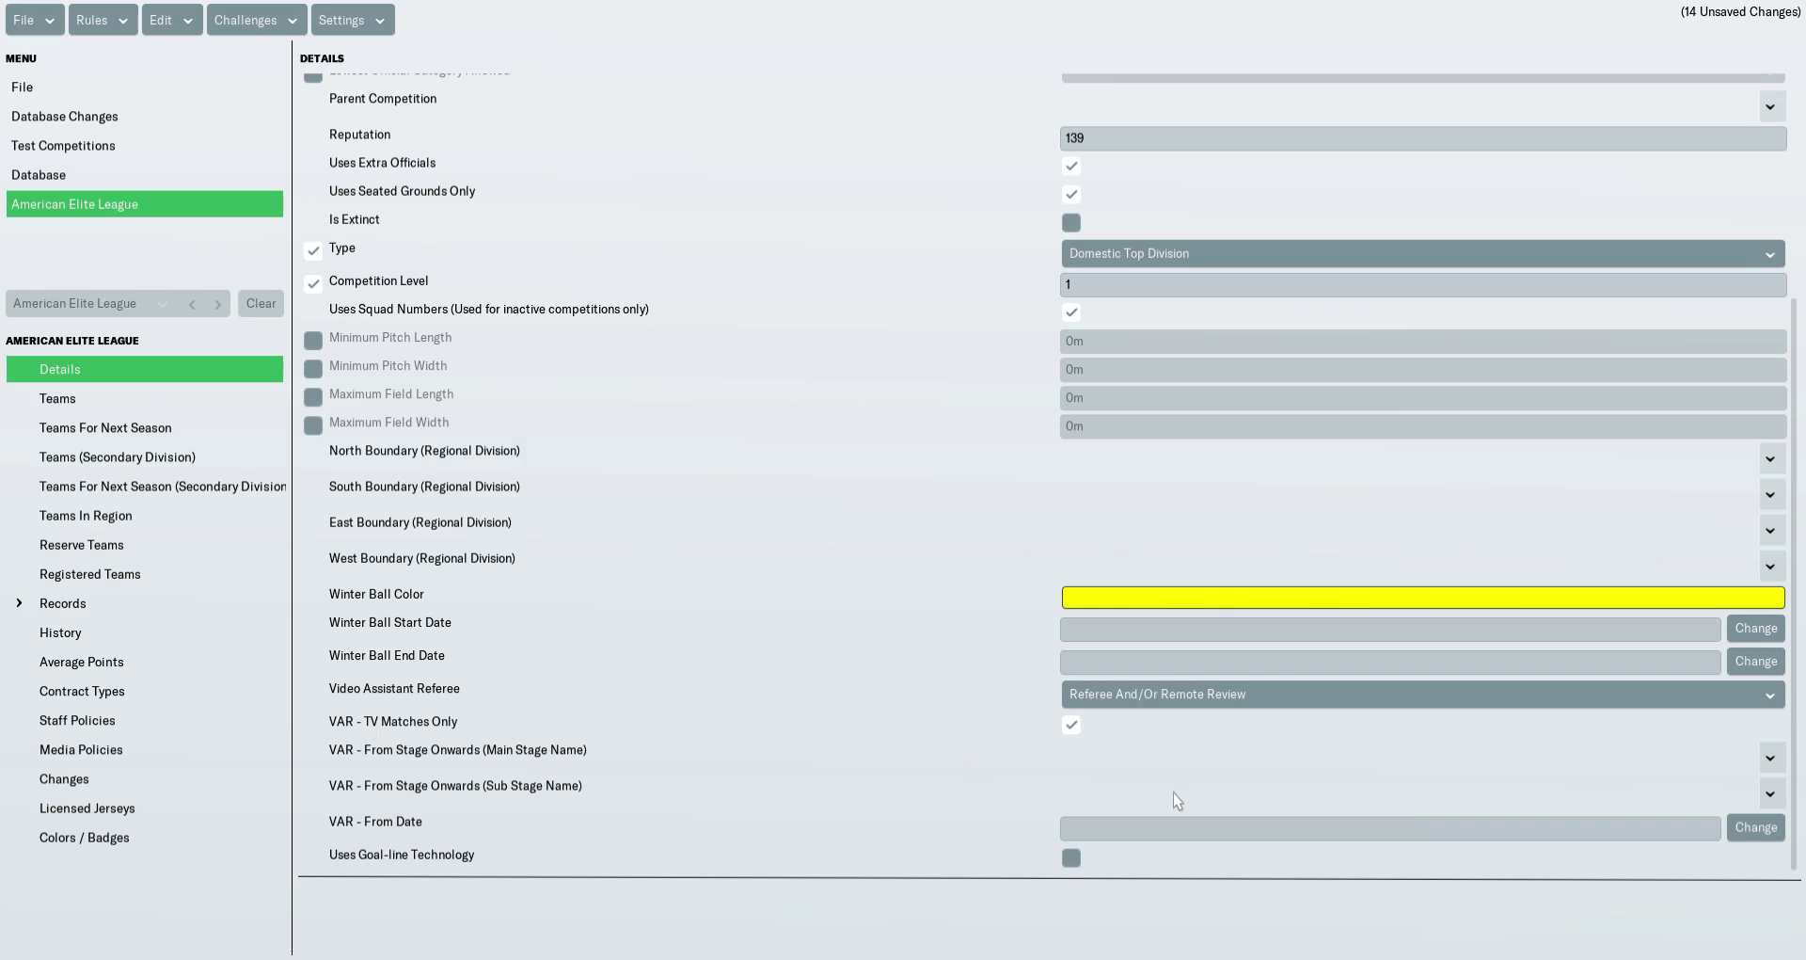
click(1072, 858)
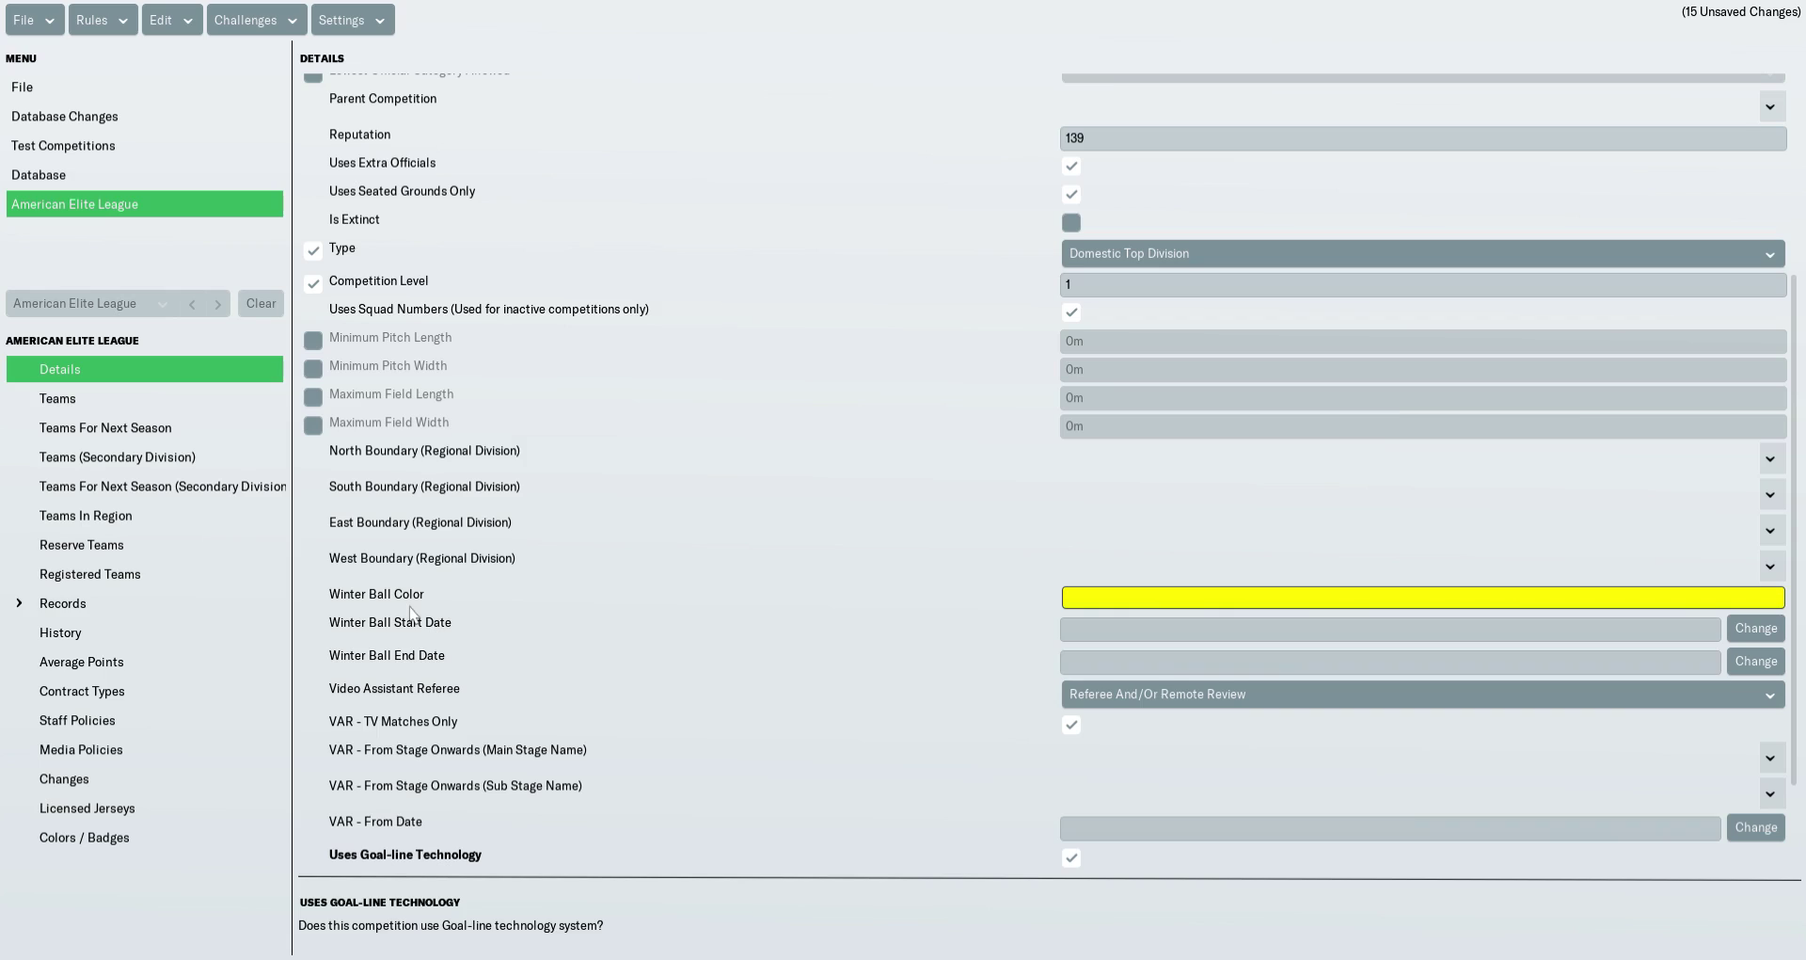
click(168, 403)
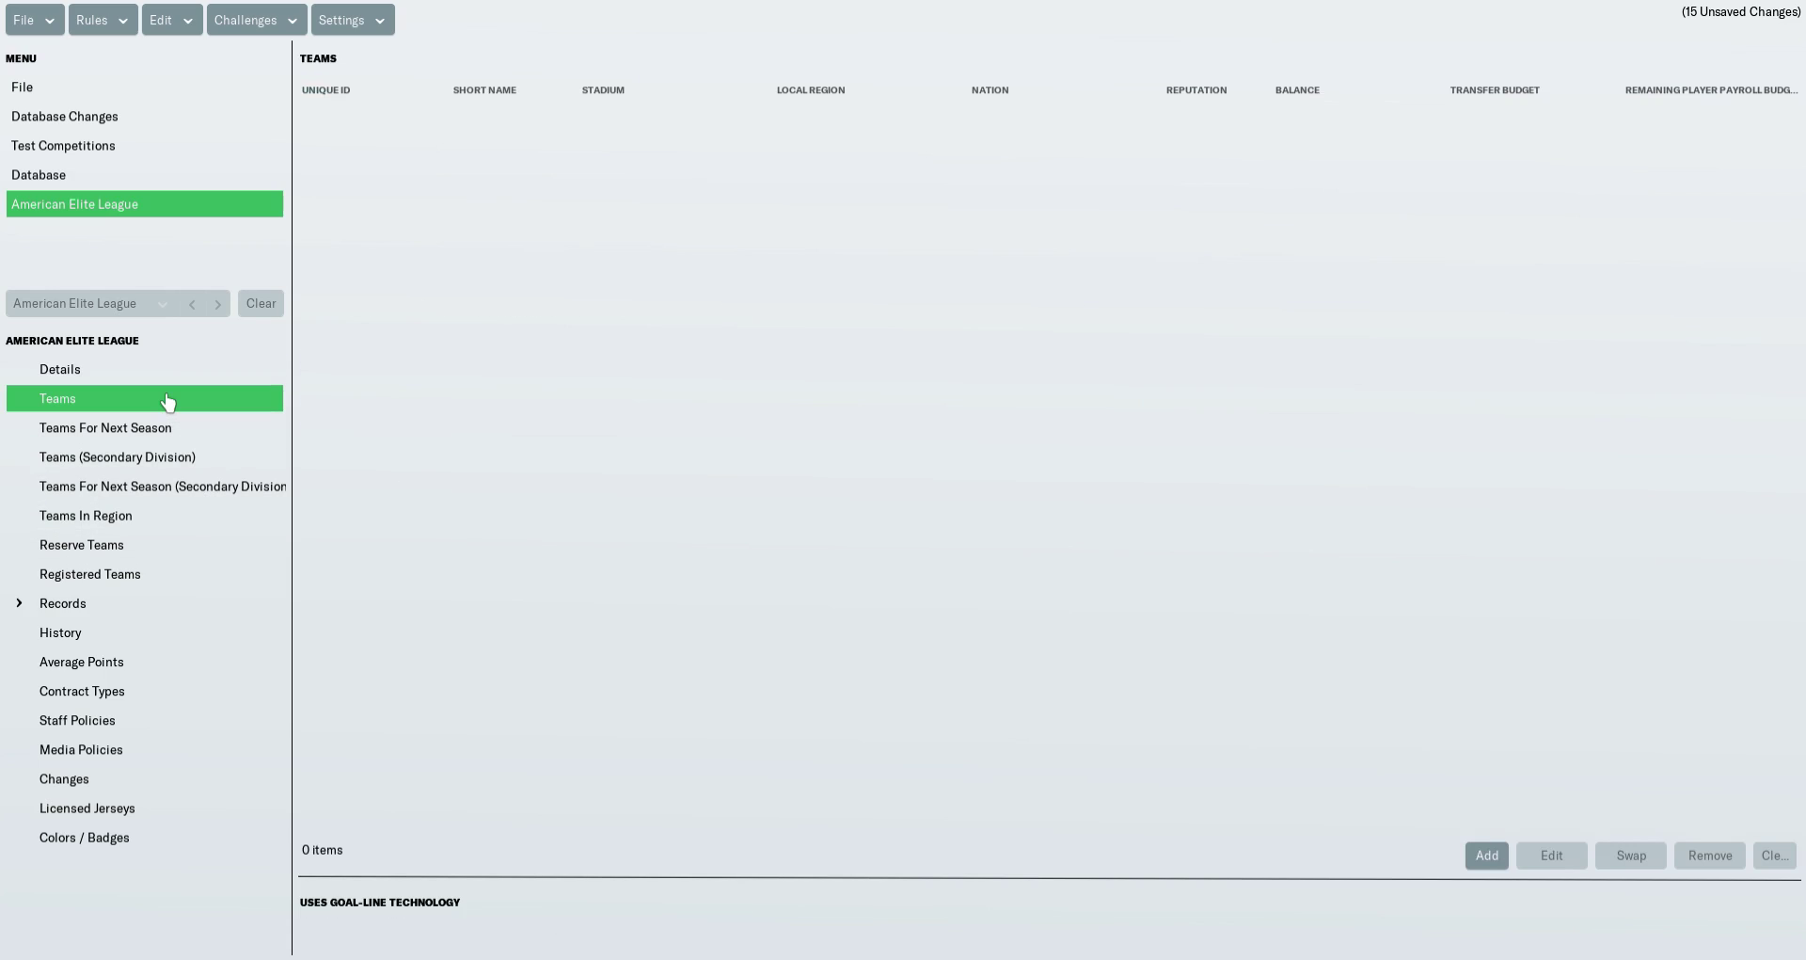
Step: Open the 20 selected Major League Soccer clubs for joint editing and show their general competition settings
click(135, 179)
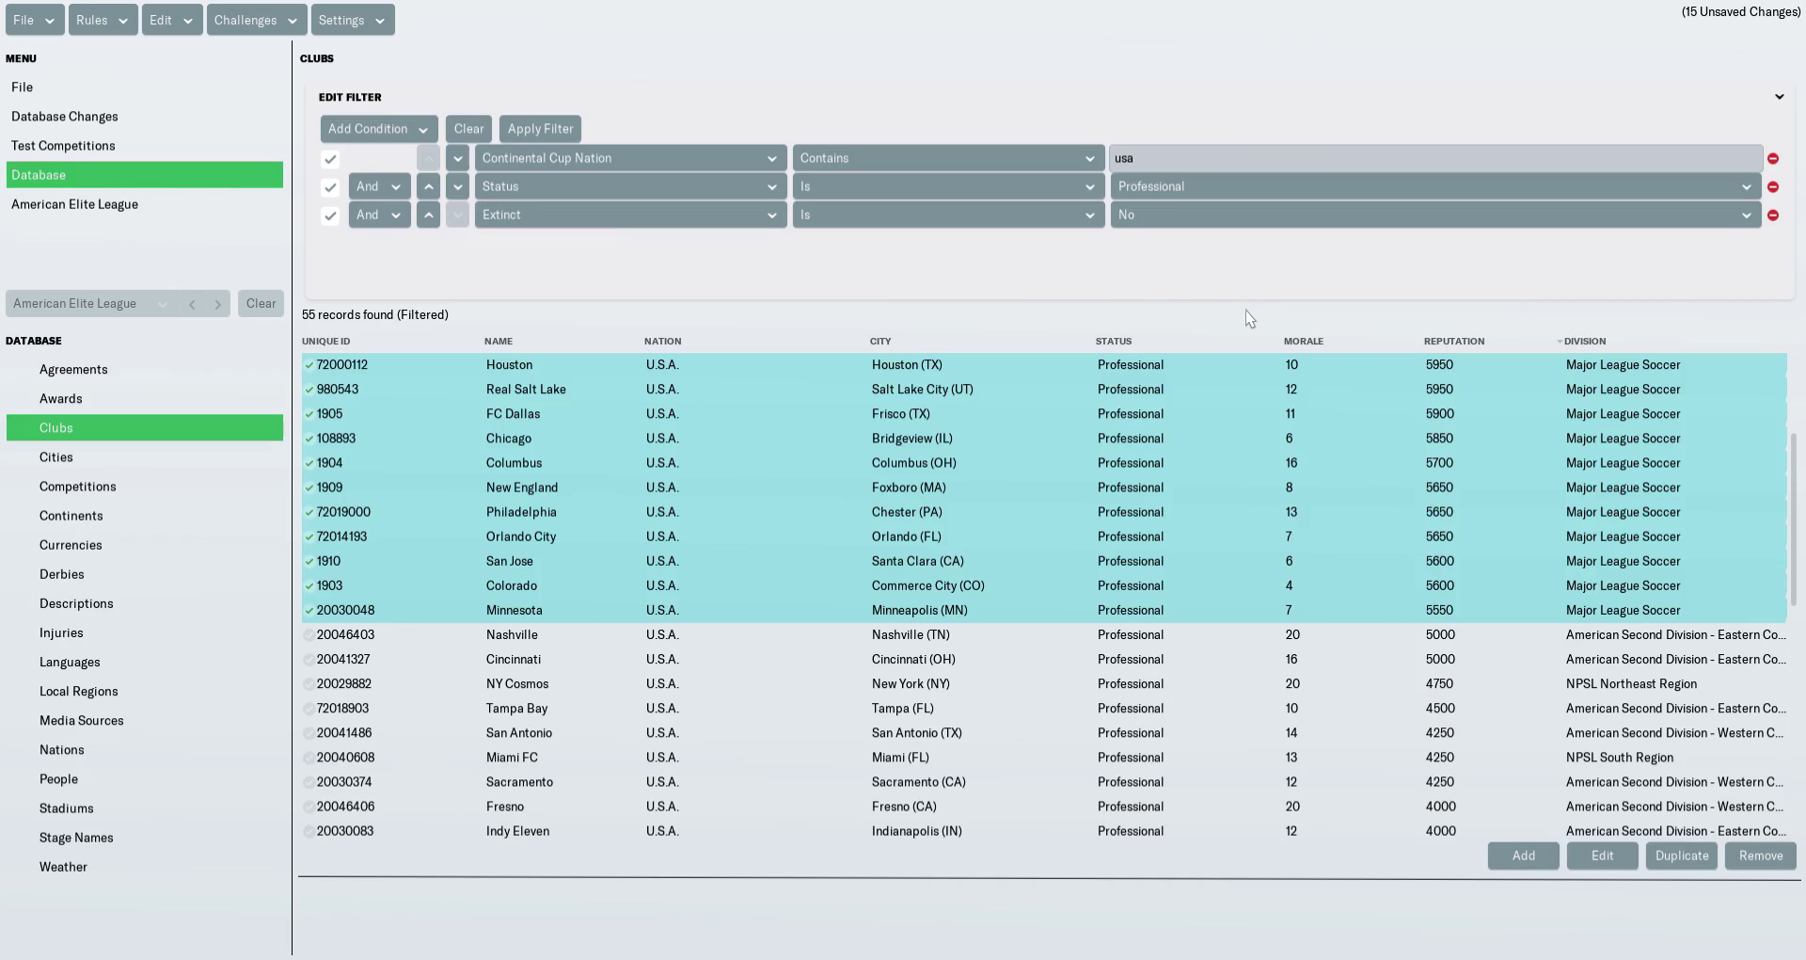
drag(1799, 468, 1799, 336)
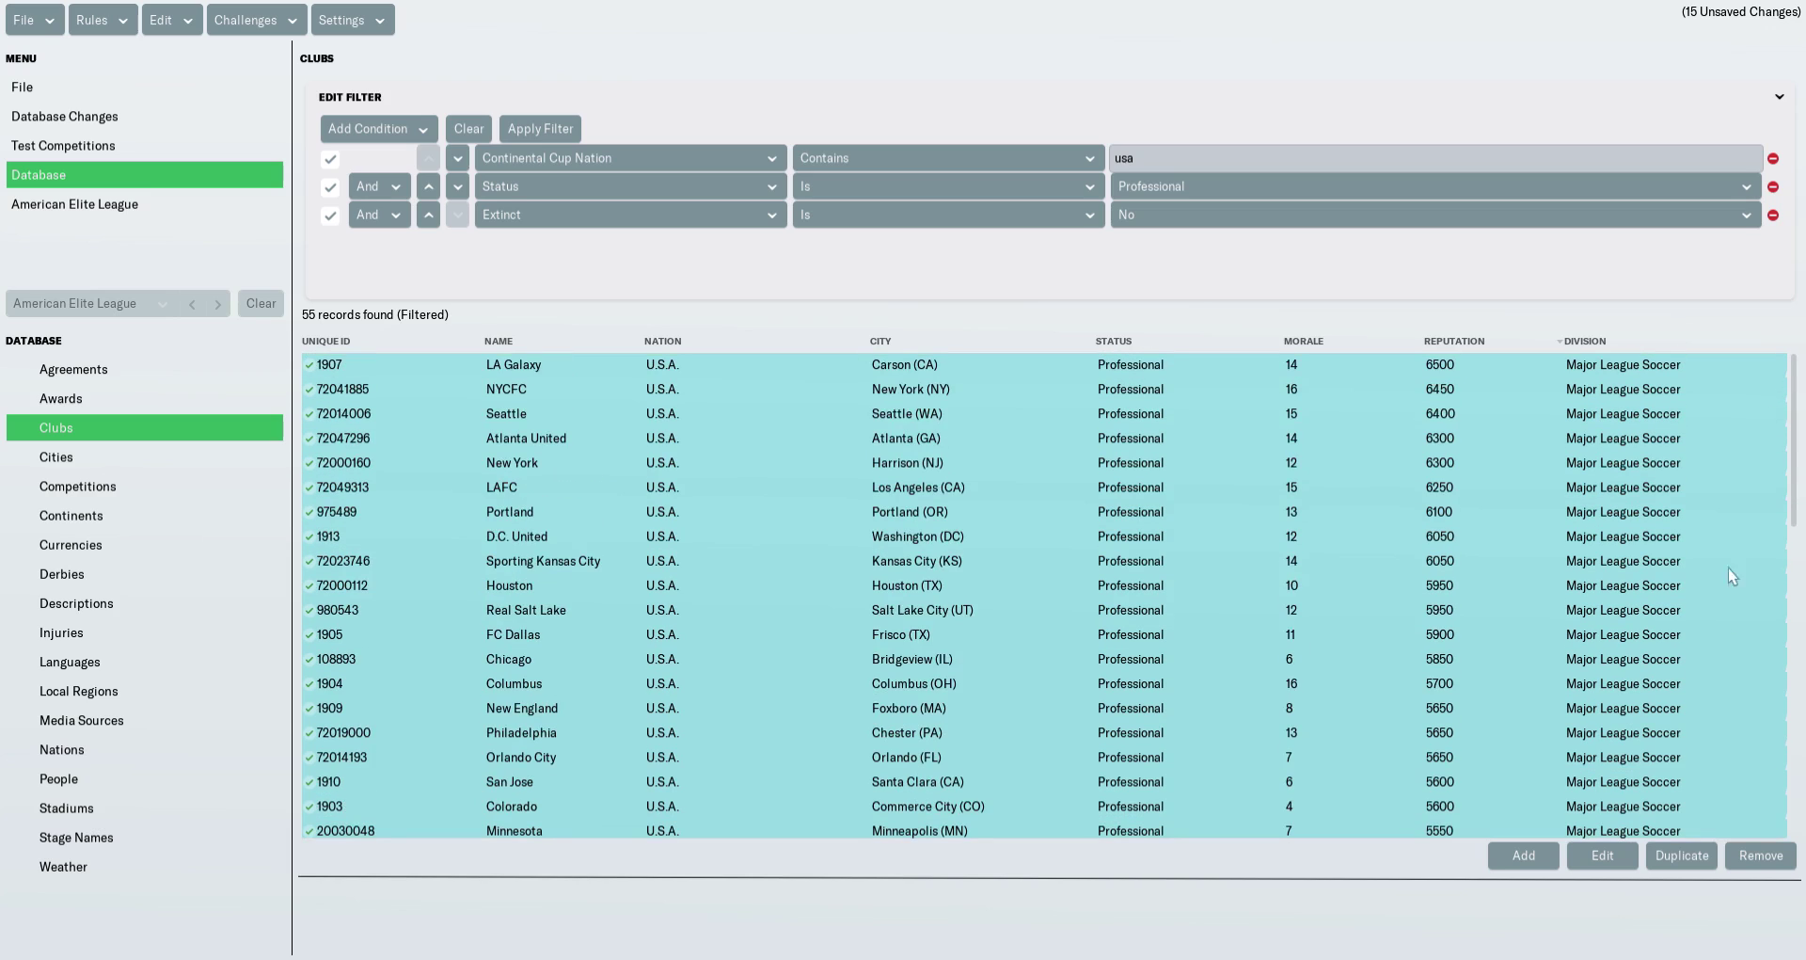
click(1602, 855)
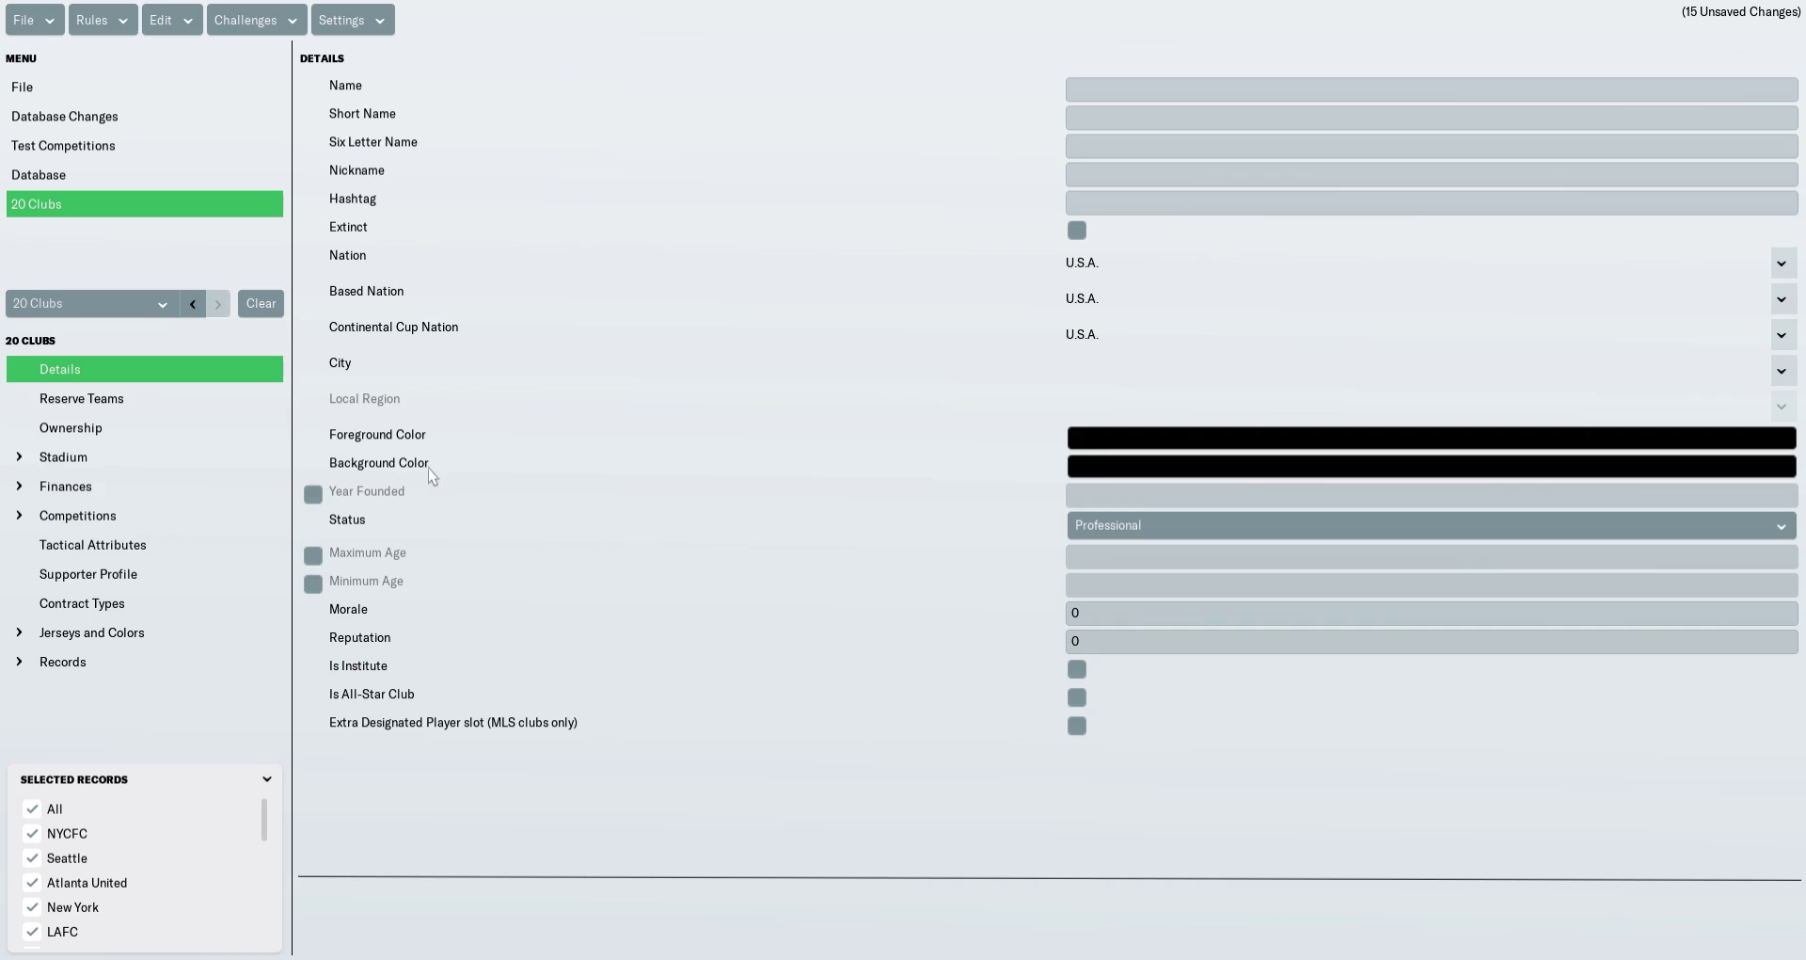
click(99, 520)
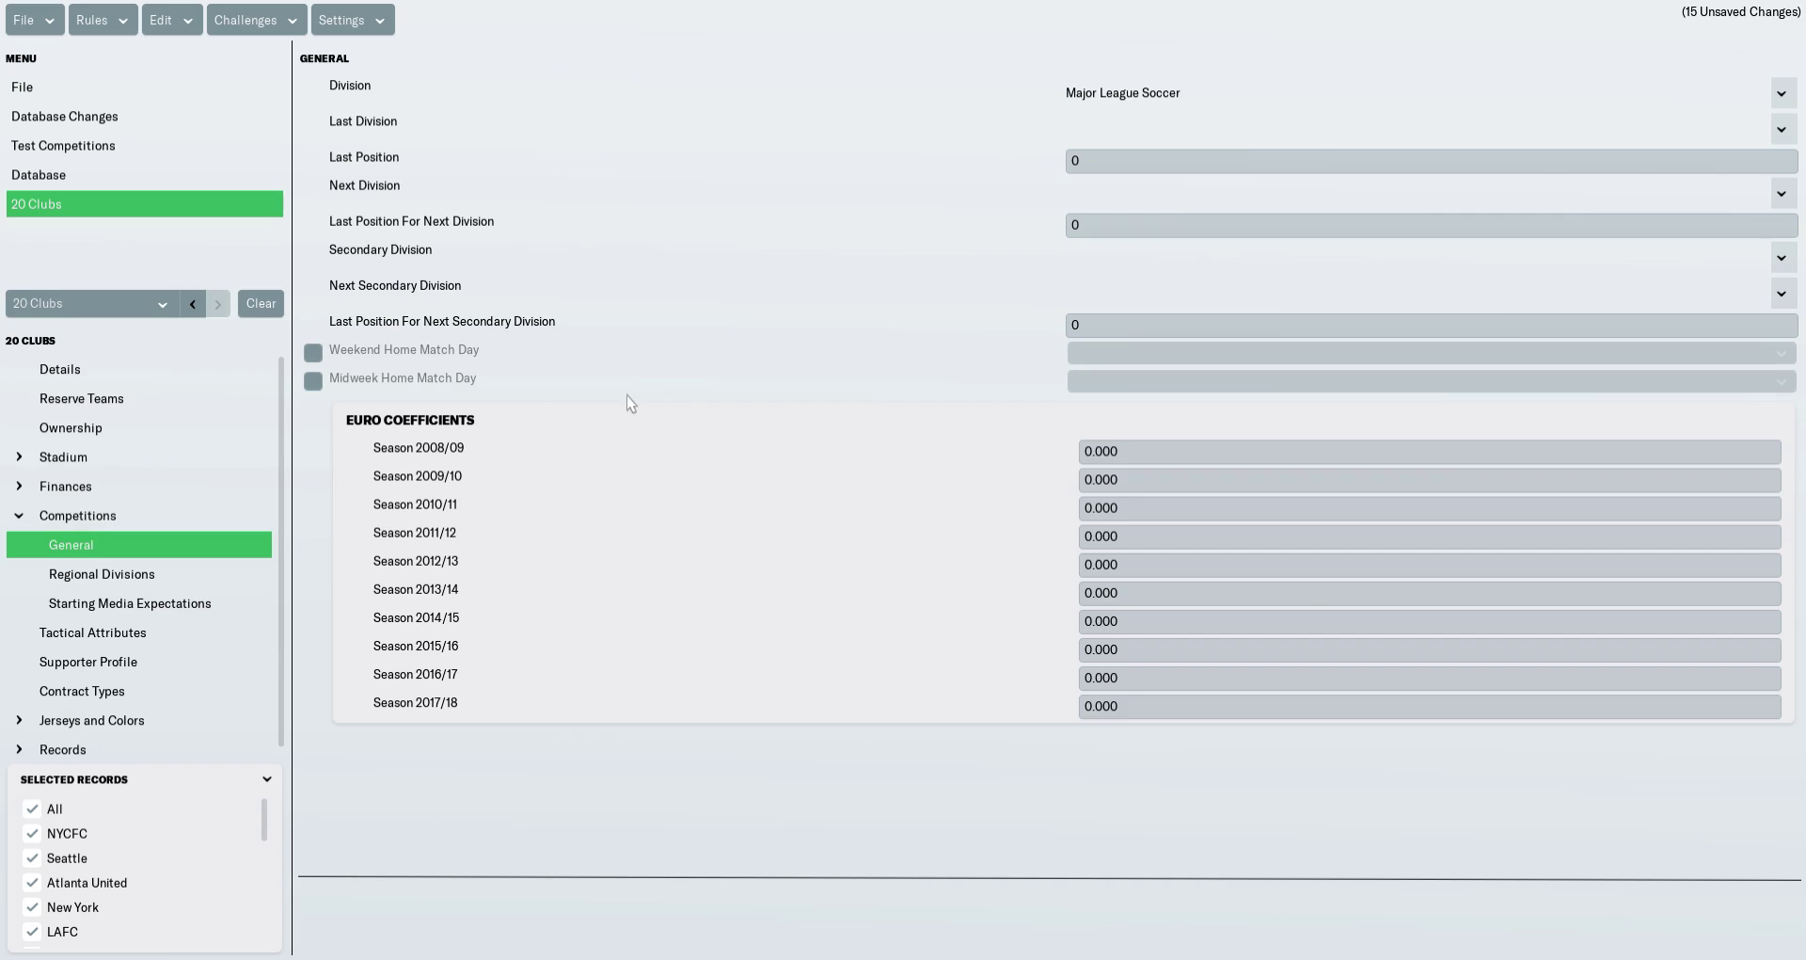
Step: Set the division of the 20 clubs to American Elite League, finding it with a name filter containing "elite"
click(1781, 93)
click(1784, 130)
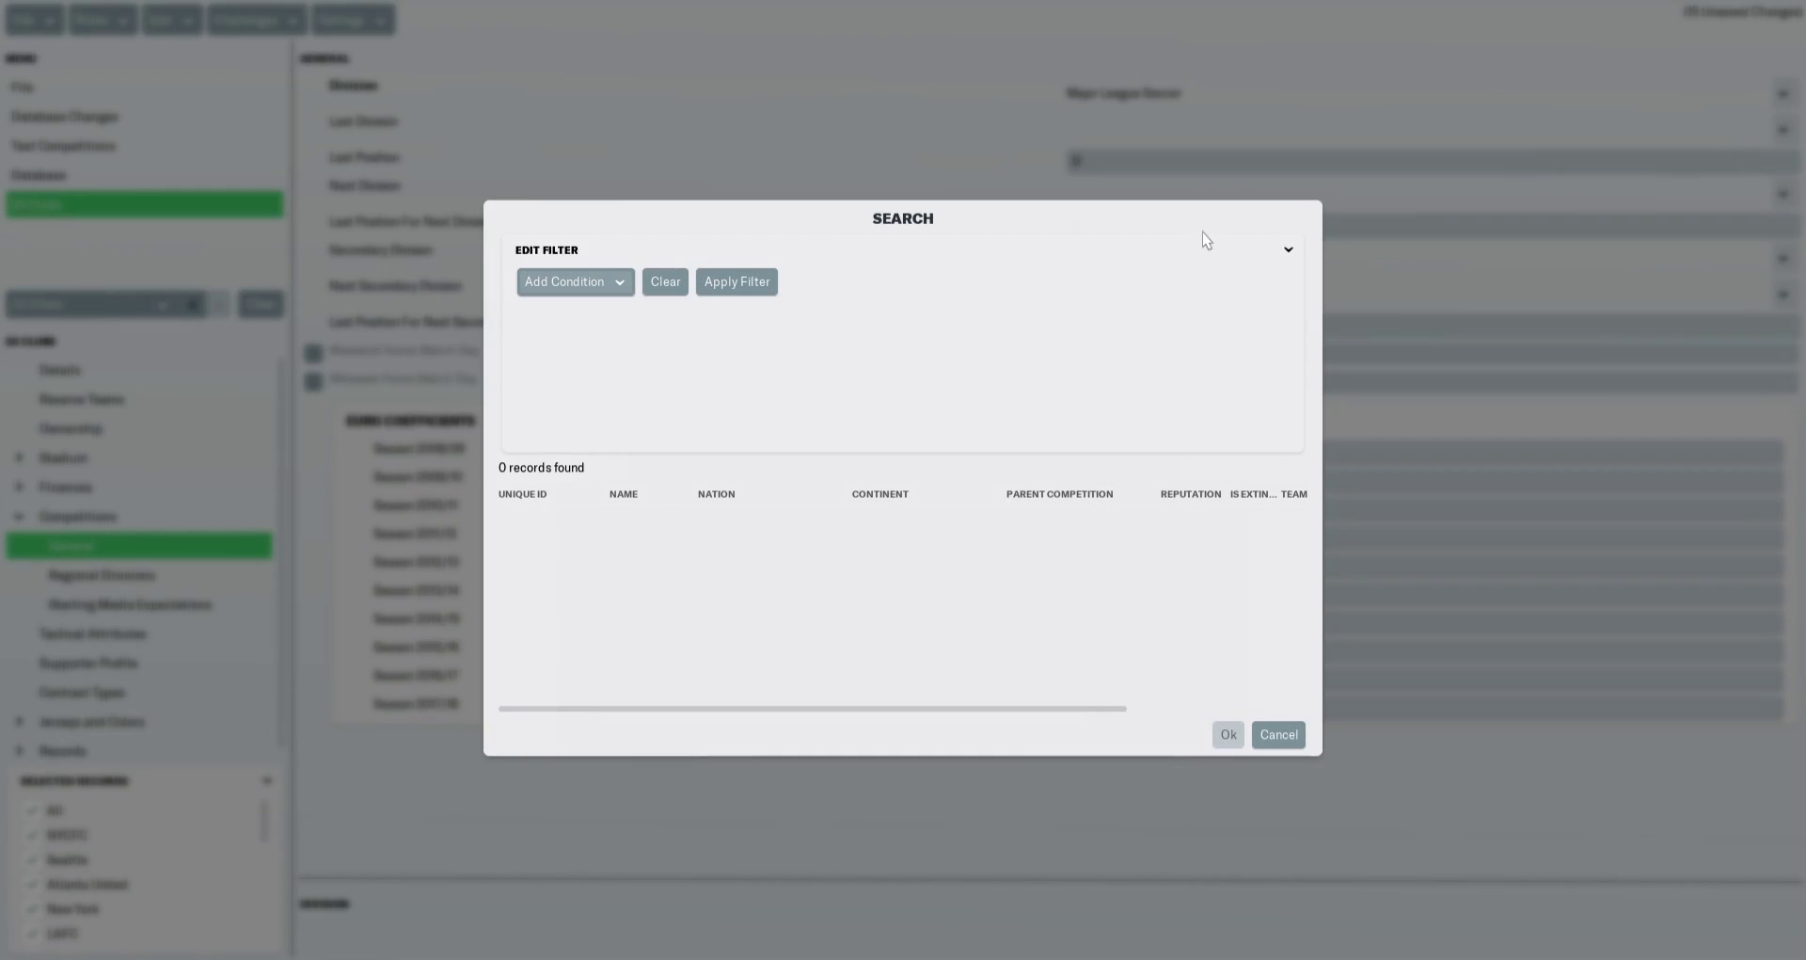
click(591, 287)
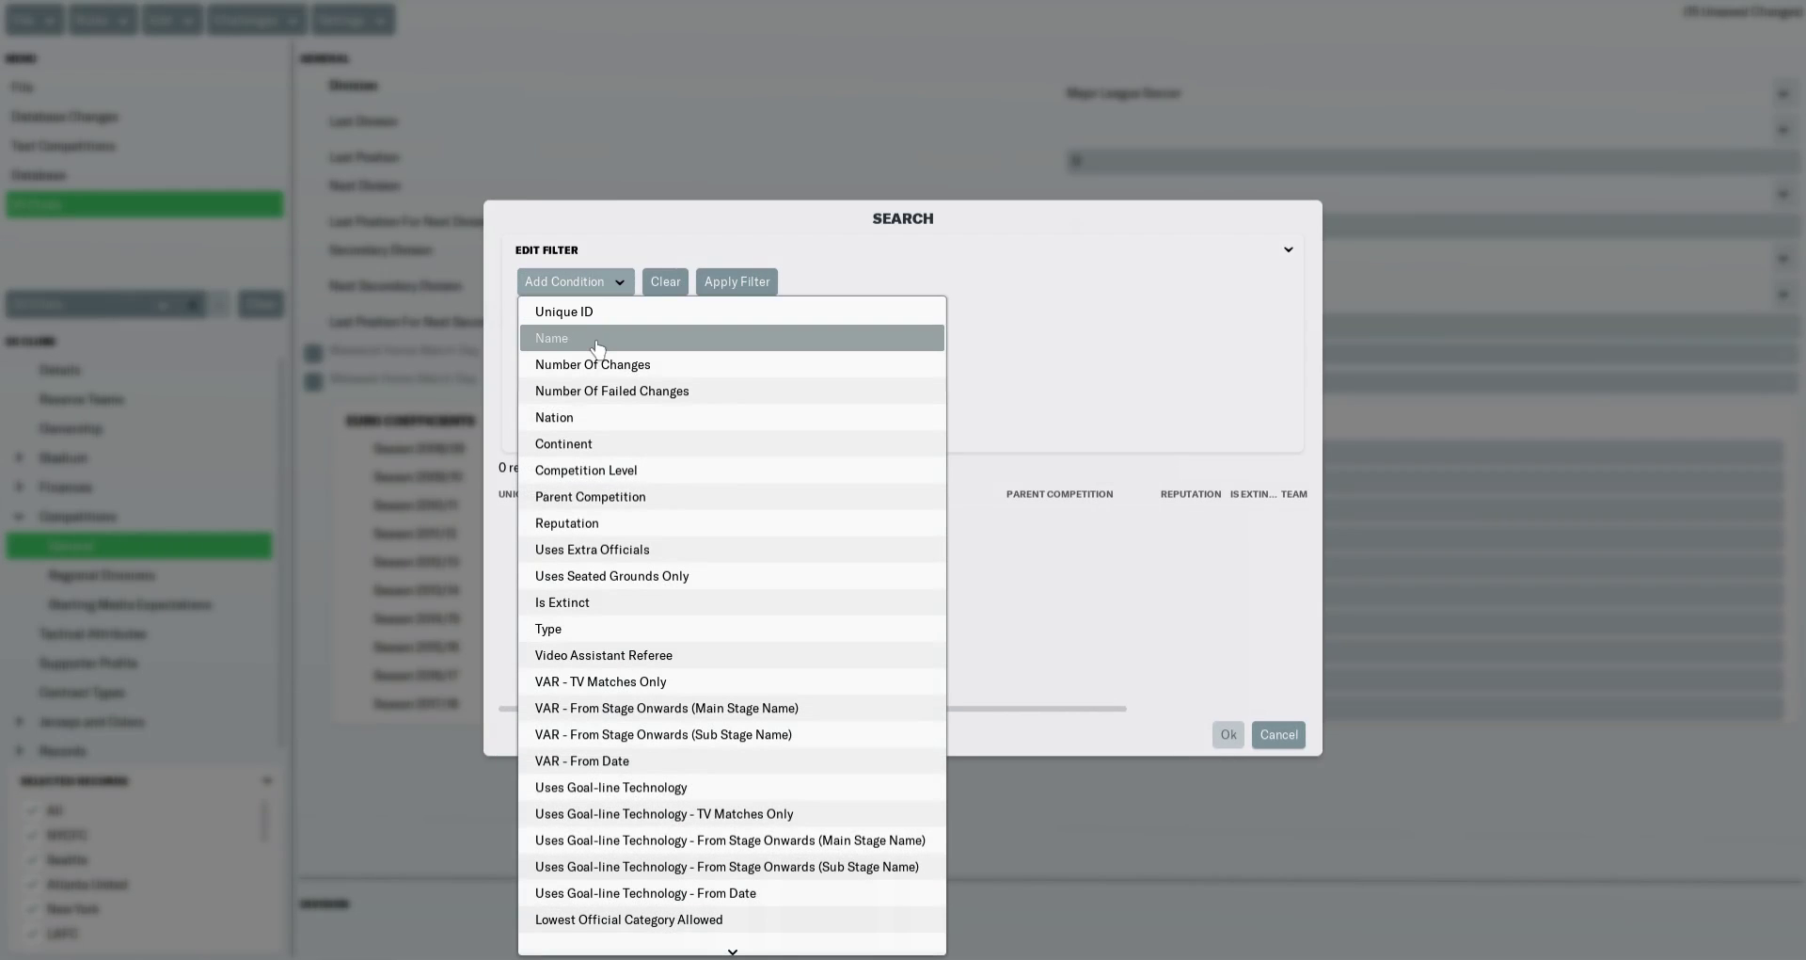
click(583, 338)
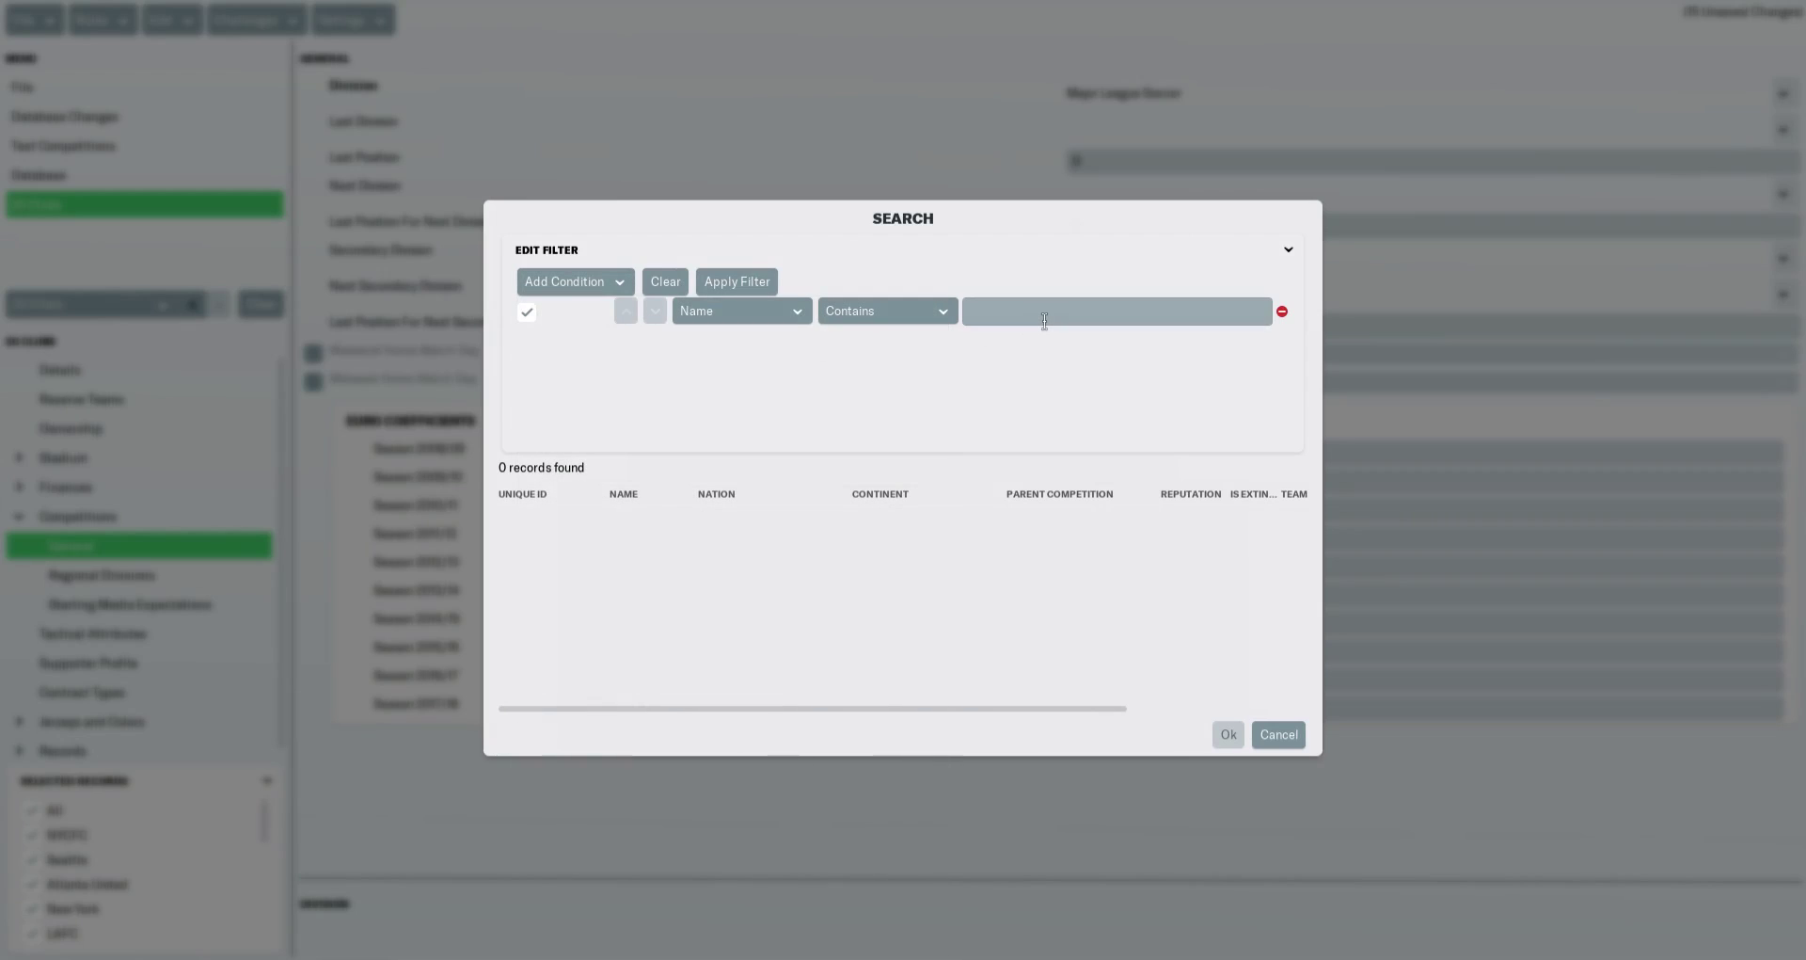
text(elite)
key(Return)
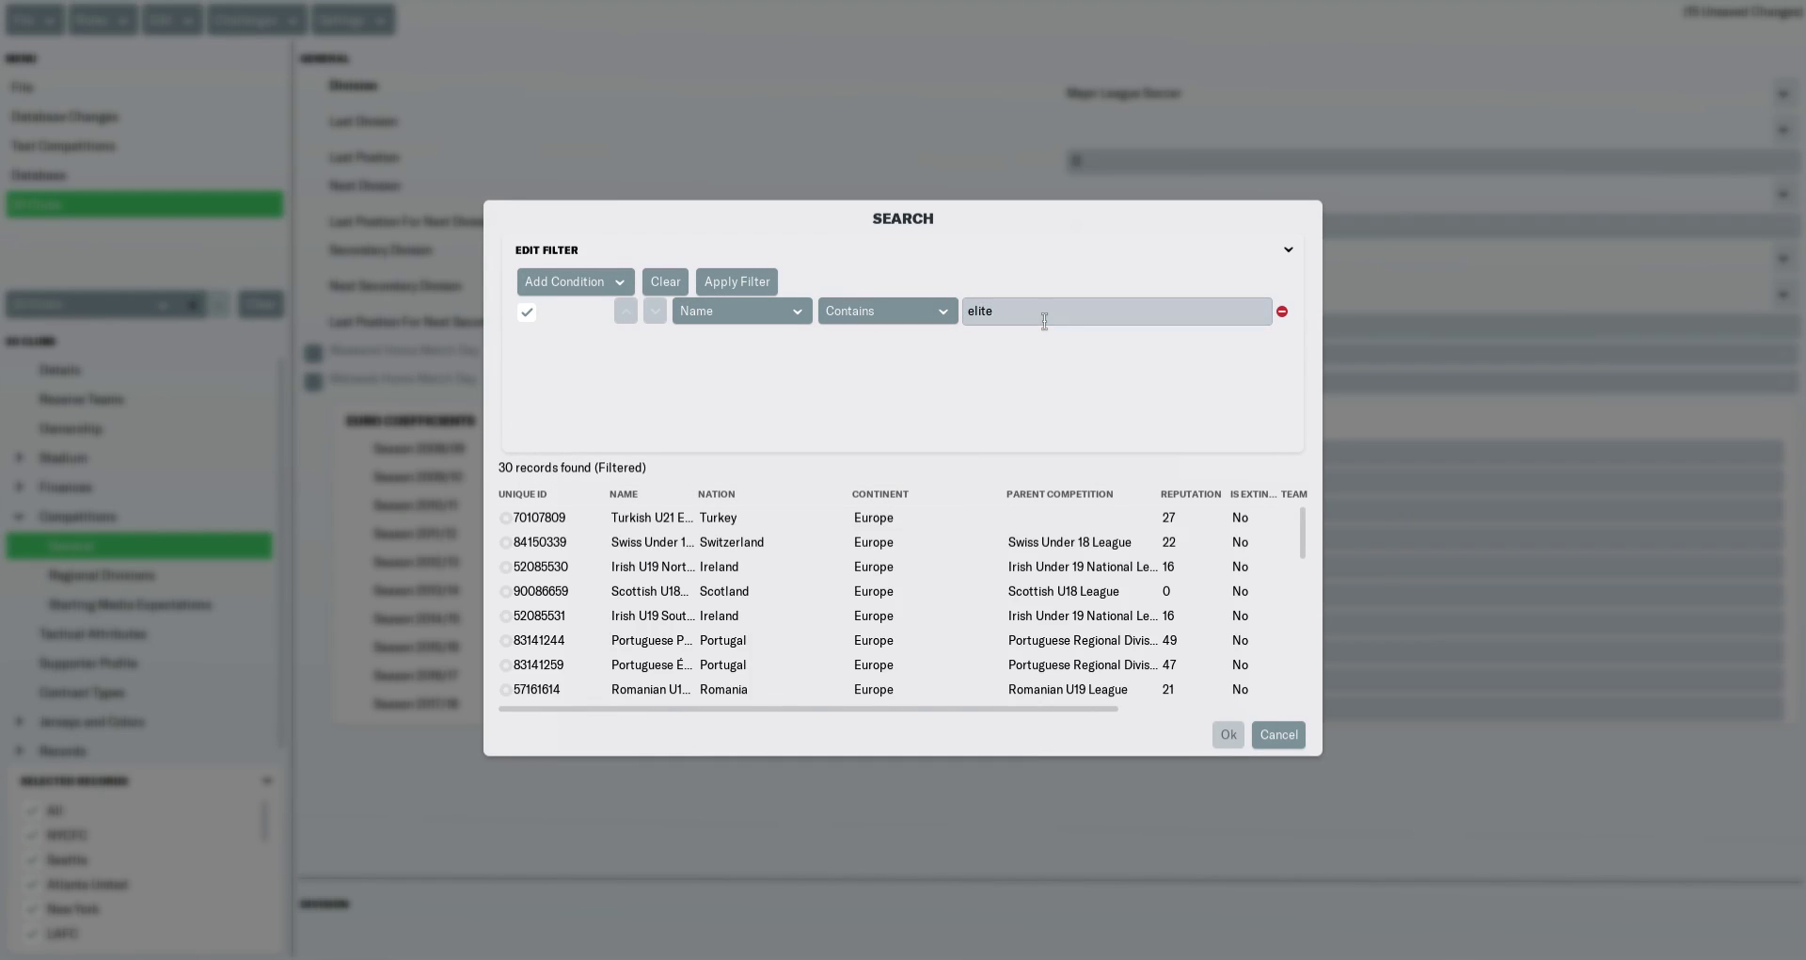
click(554, 494)
click(554, 494)
click(790, 521)
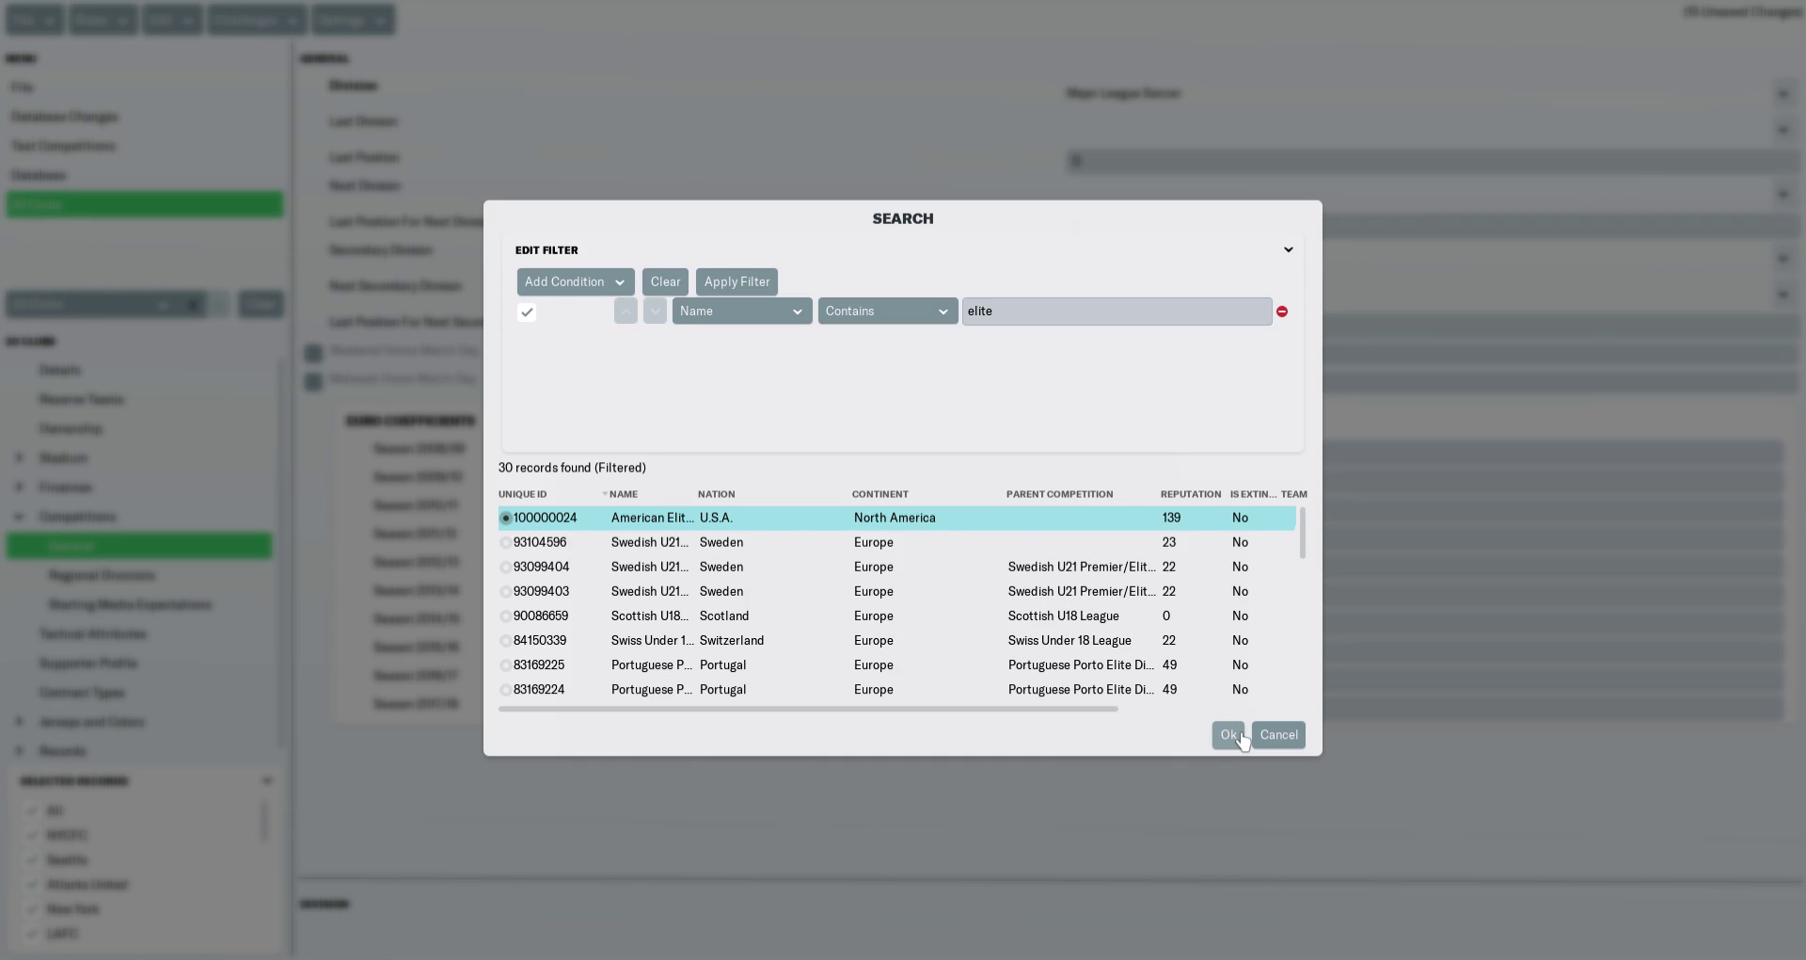
click(1228, 735)
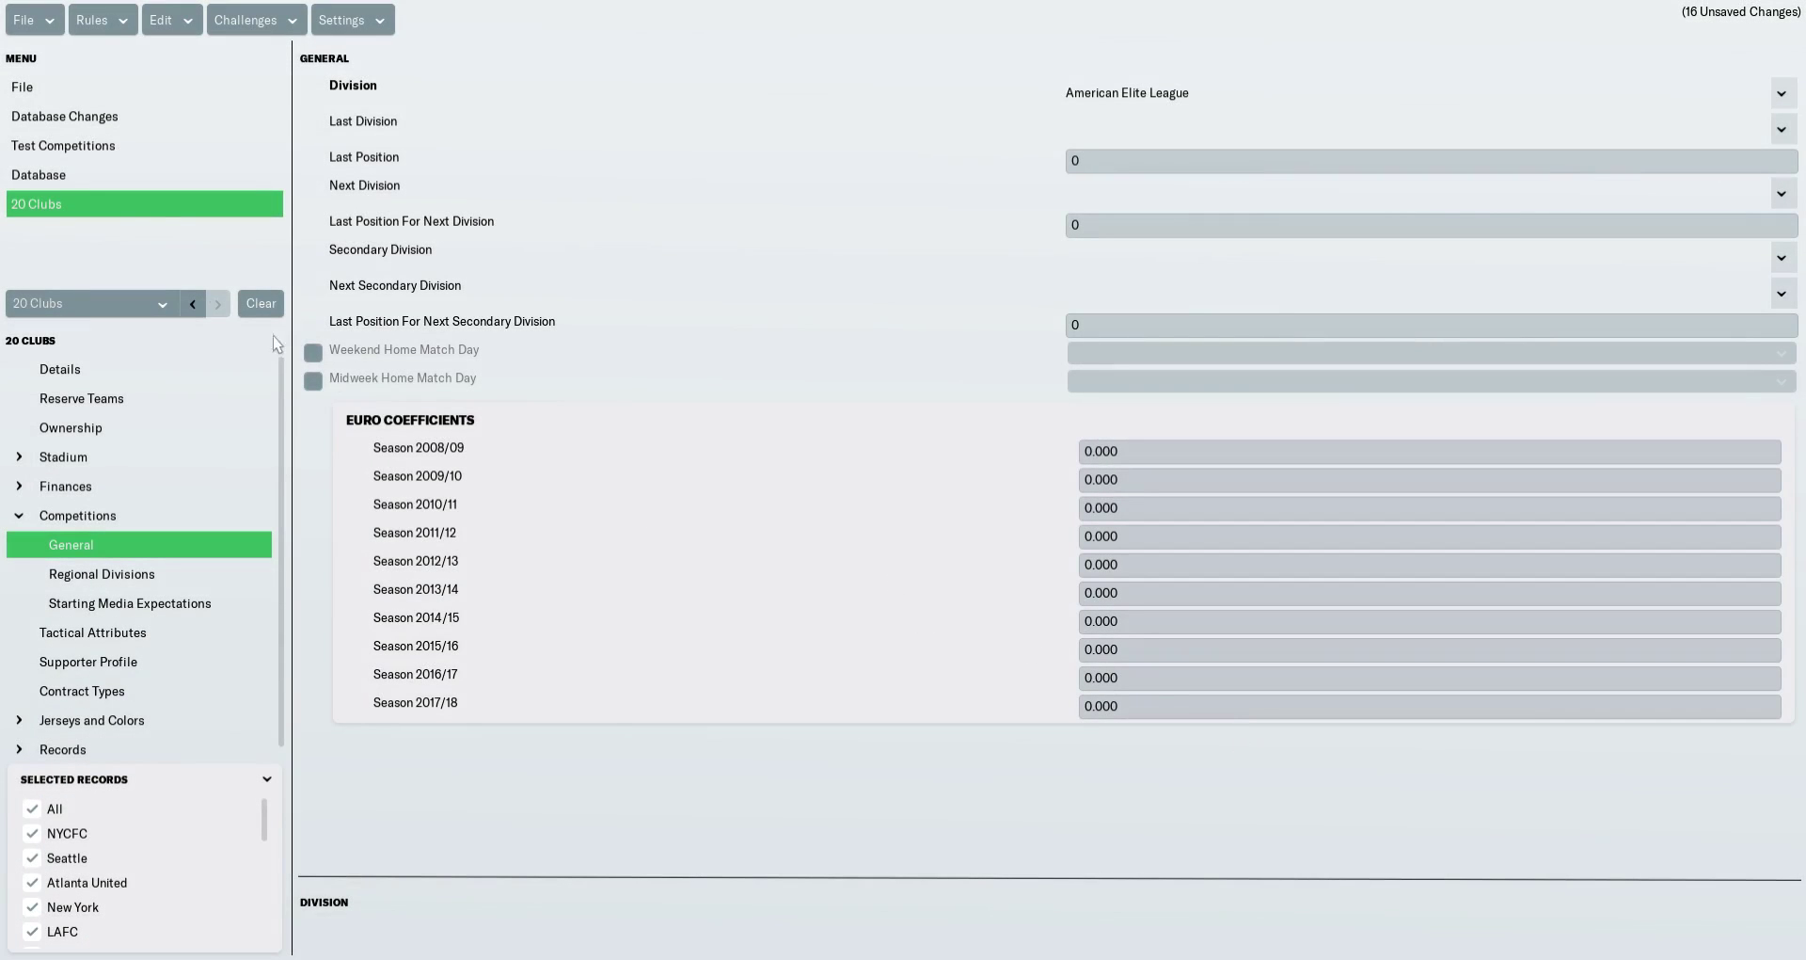
Step: Review the division assignments in the filtered list of professional U.S. clubs, including the clubs outside the top flight
click(122, 175)
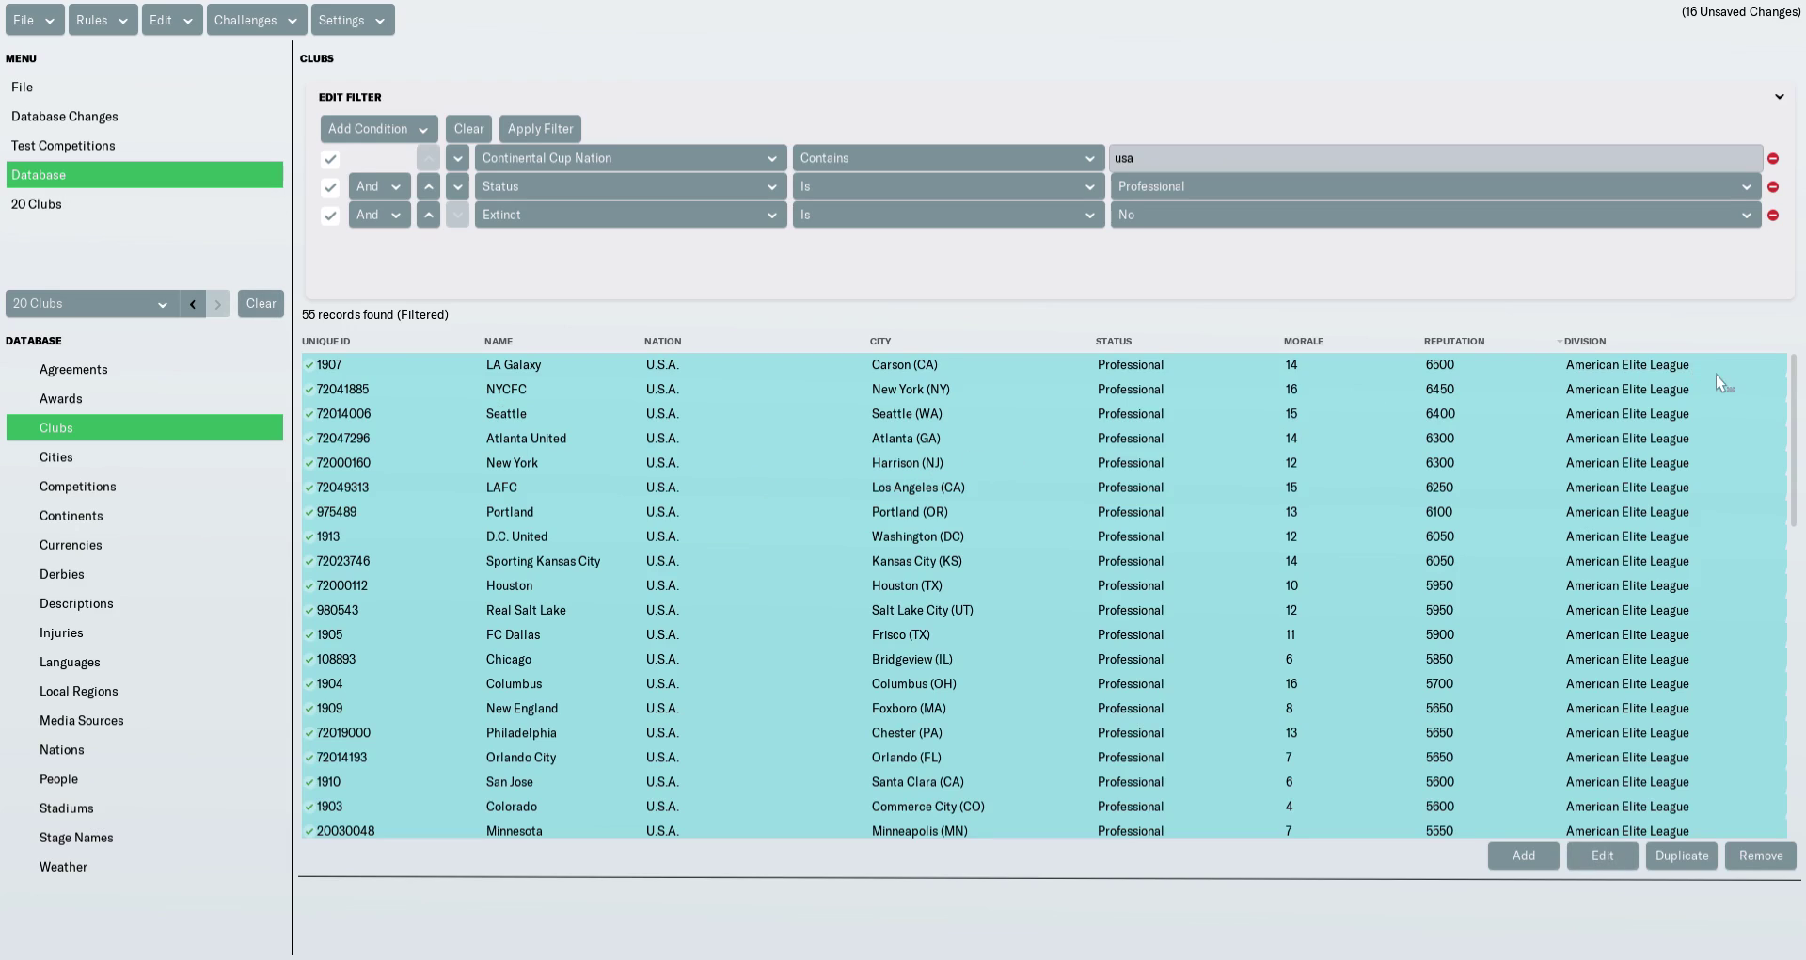
scroll(1709, 527, down, 2)
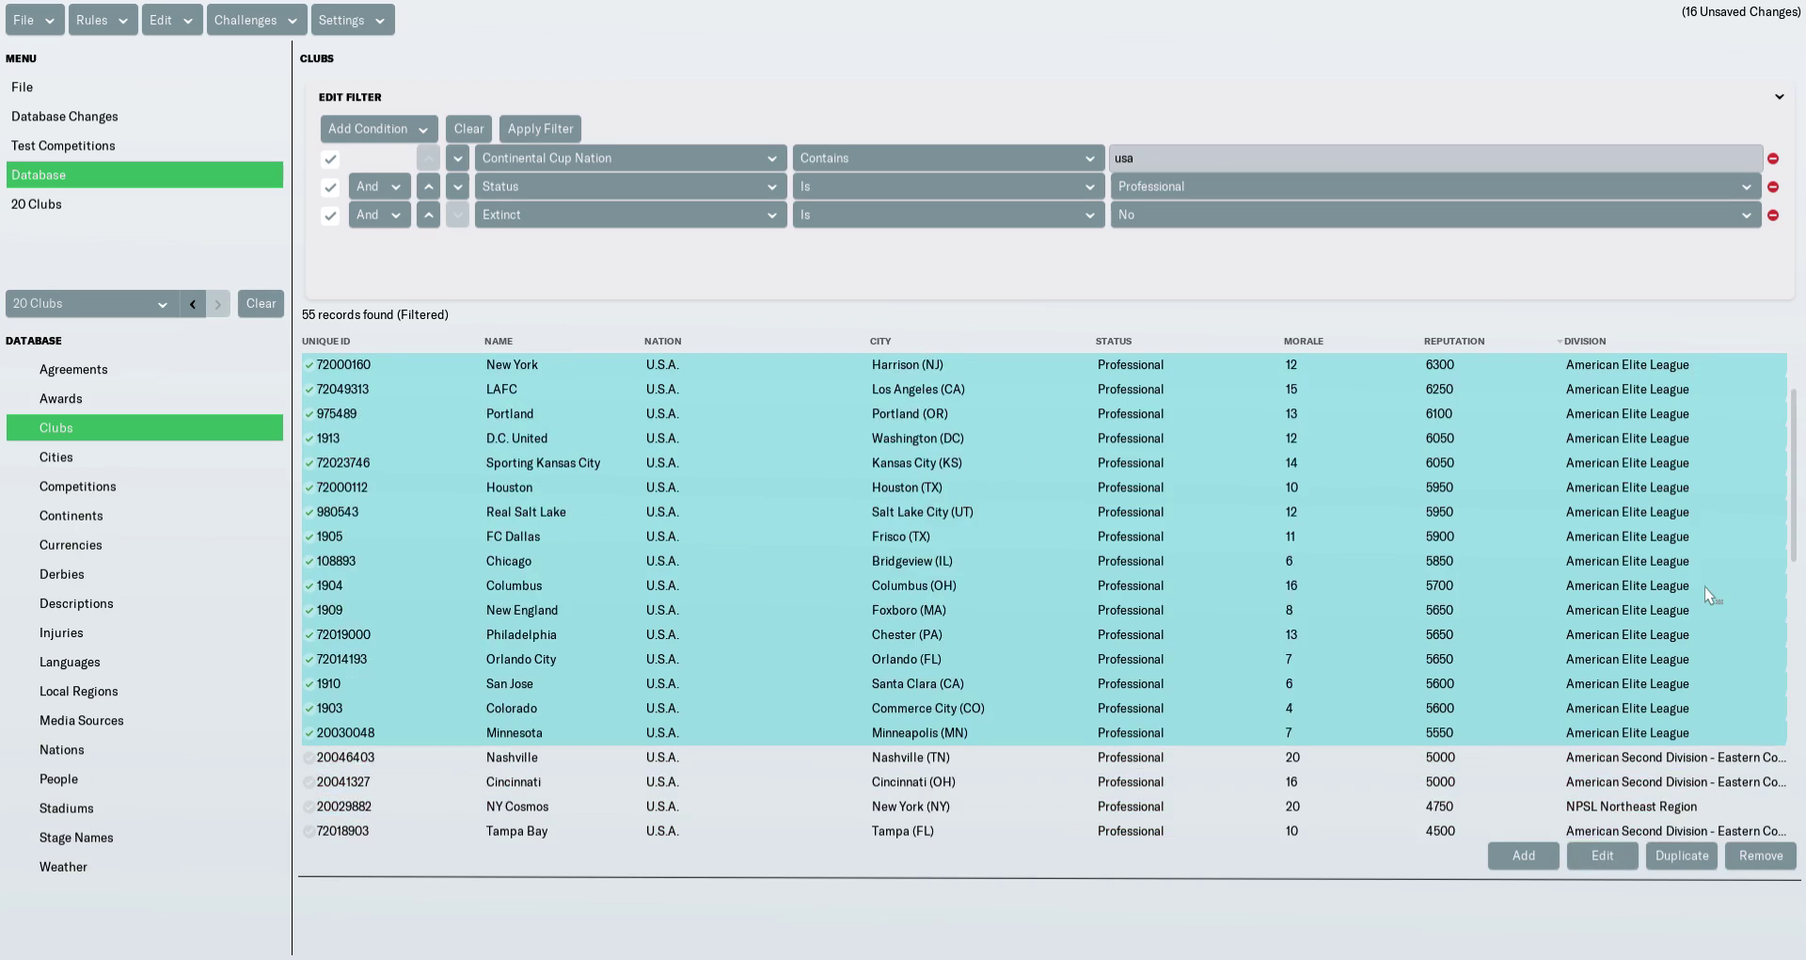
scroll(1709, 595, down, 3)
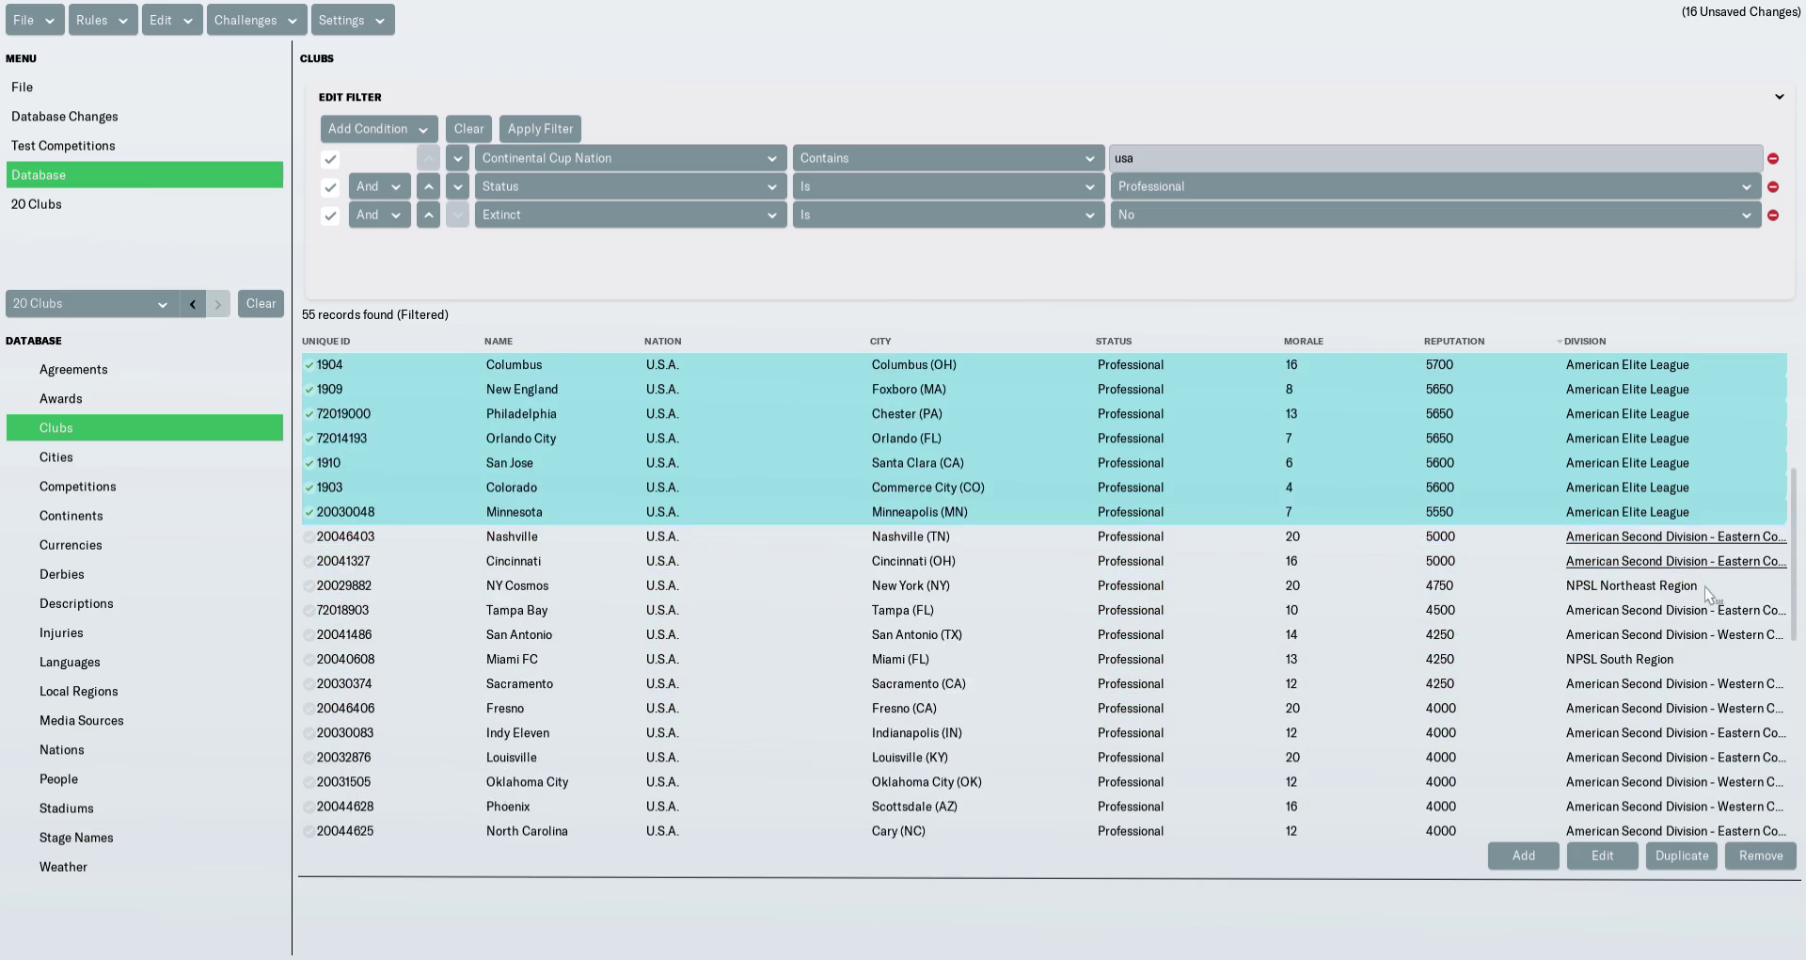
scroll(1712, 593, down, 3)
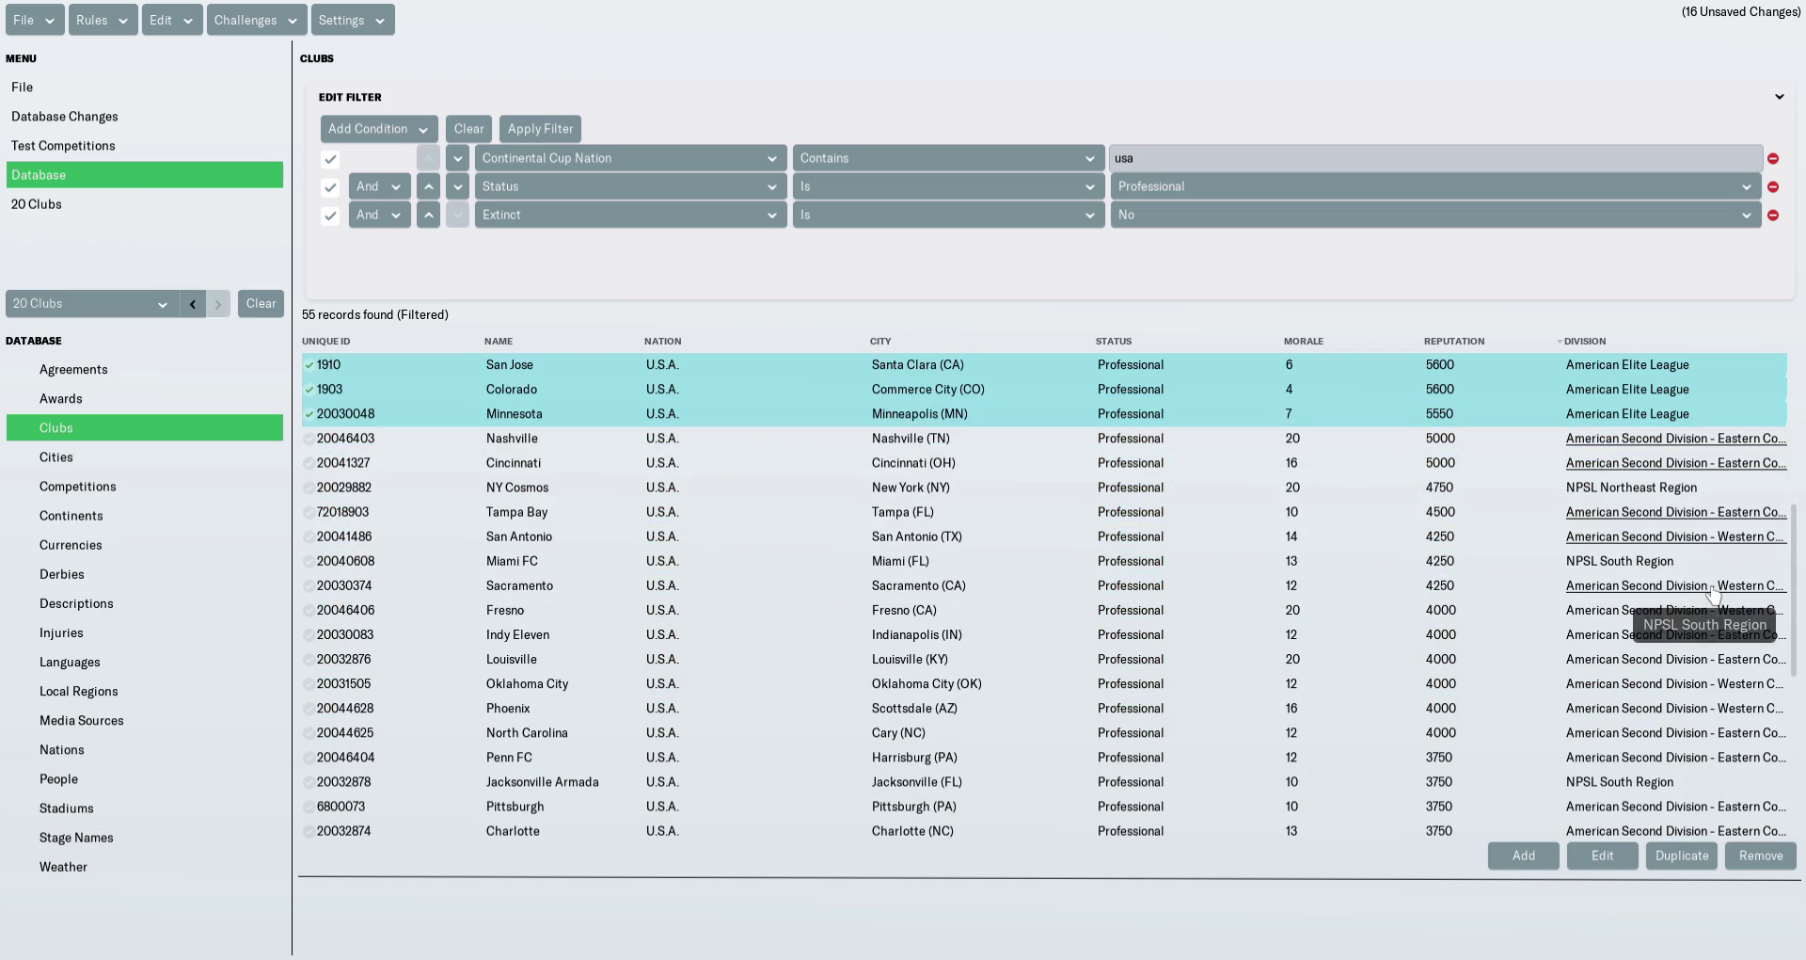
scroll(1712, 593, down, 3)
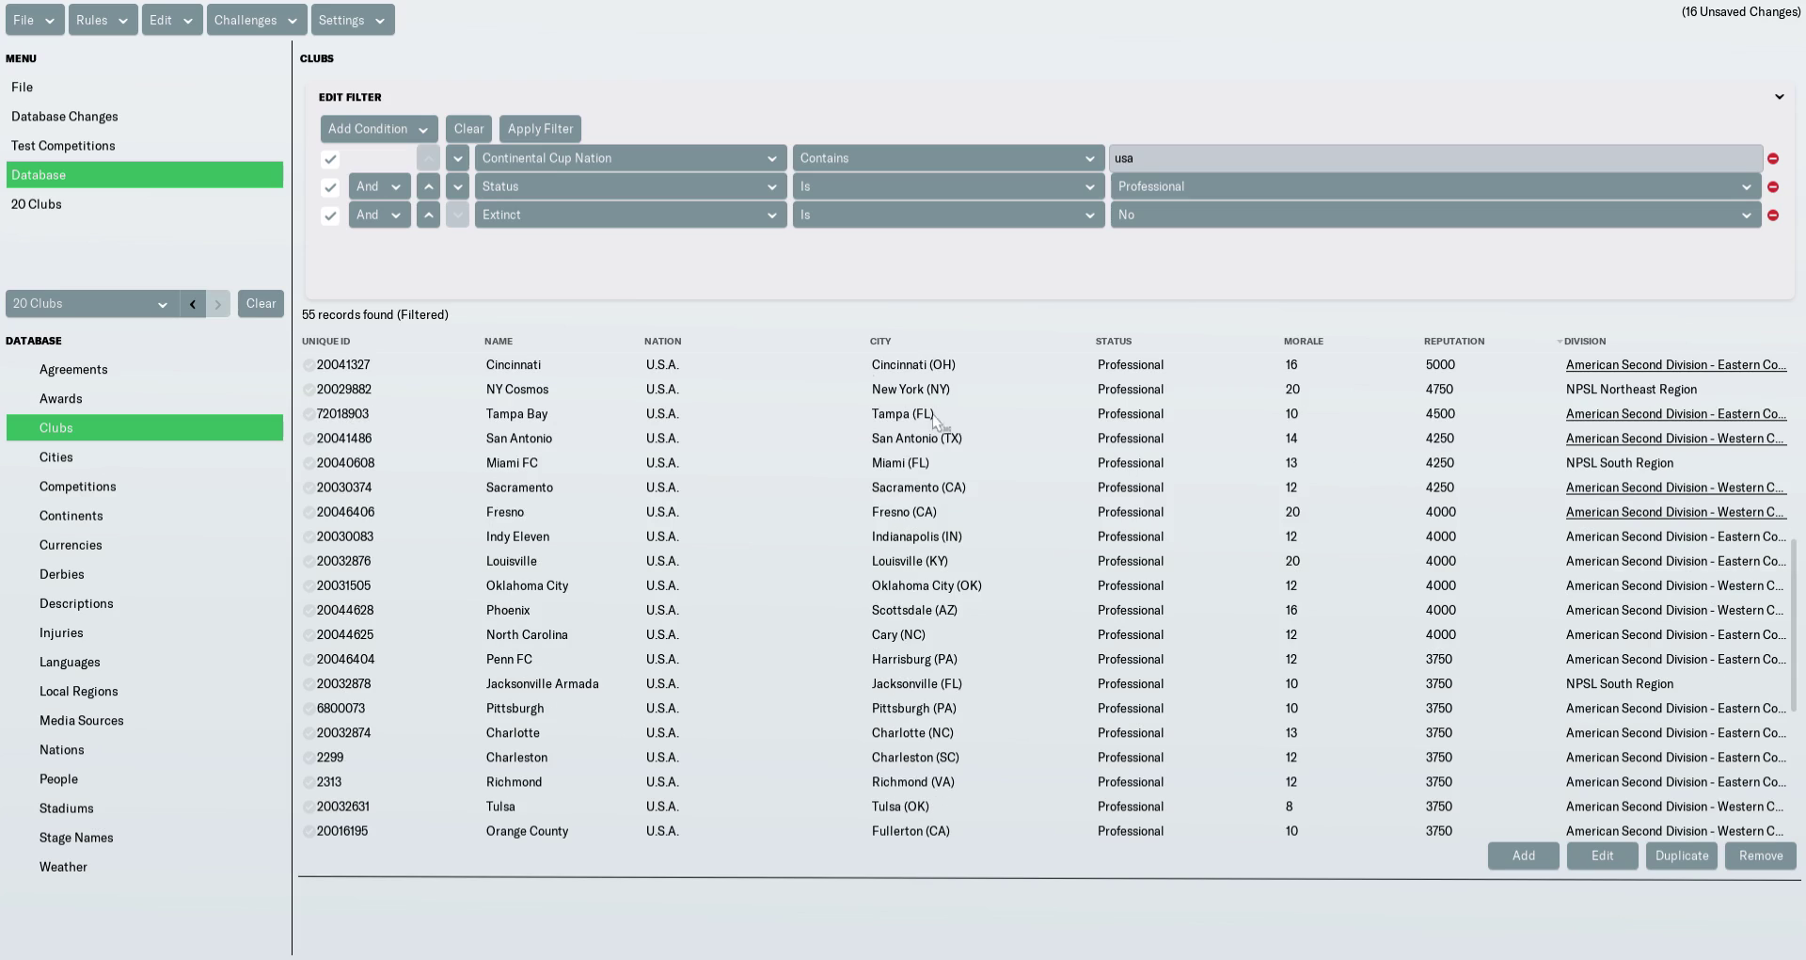
Step: Add a new competition named "United Soccer League" with short name "United League" and three-letter name "USL"
click(141, 490)
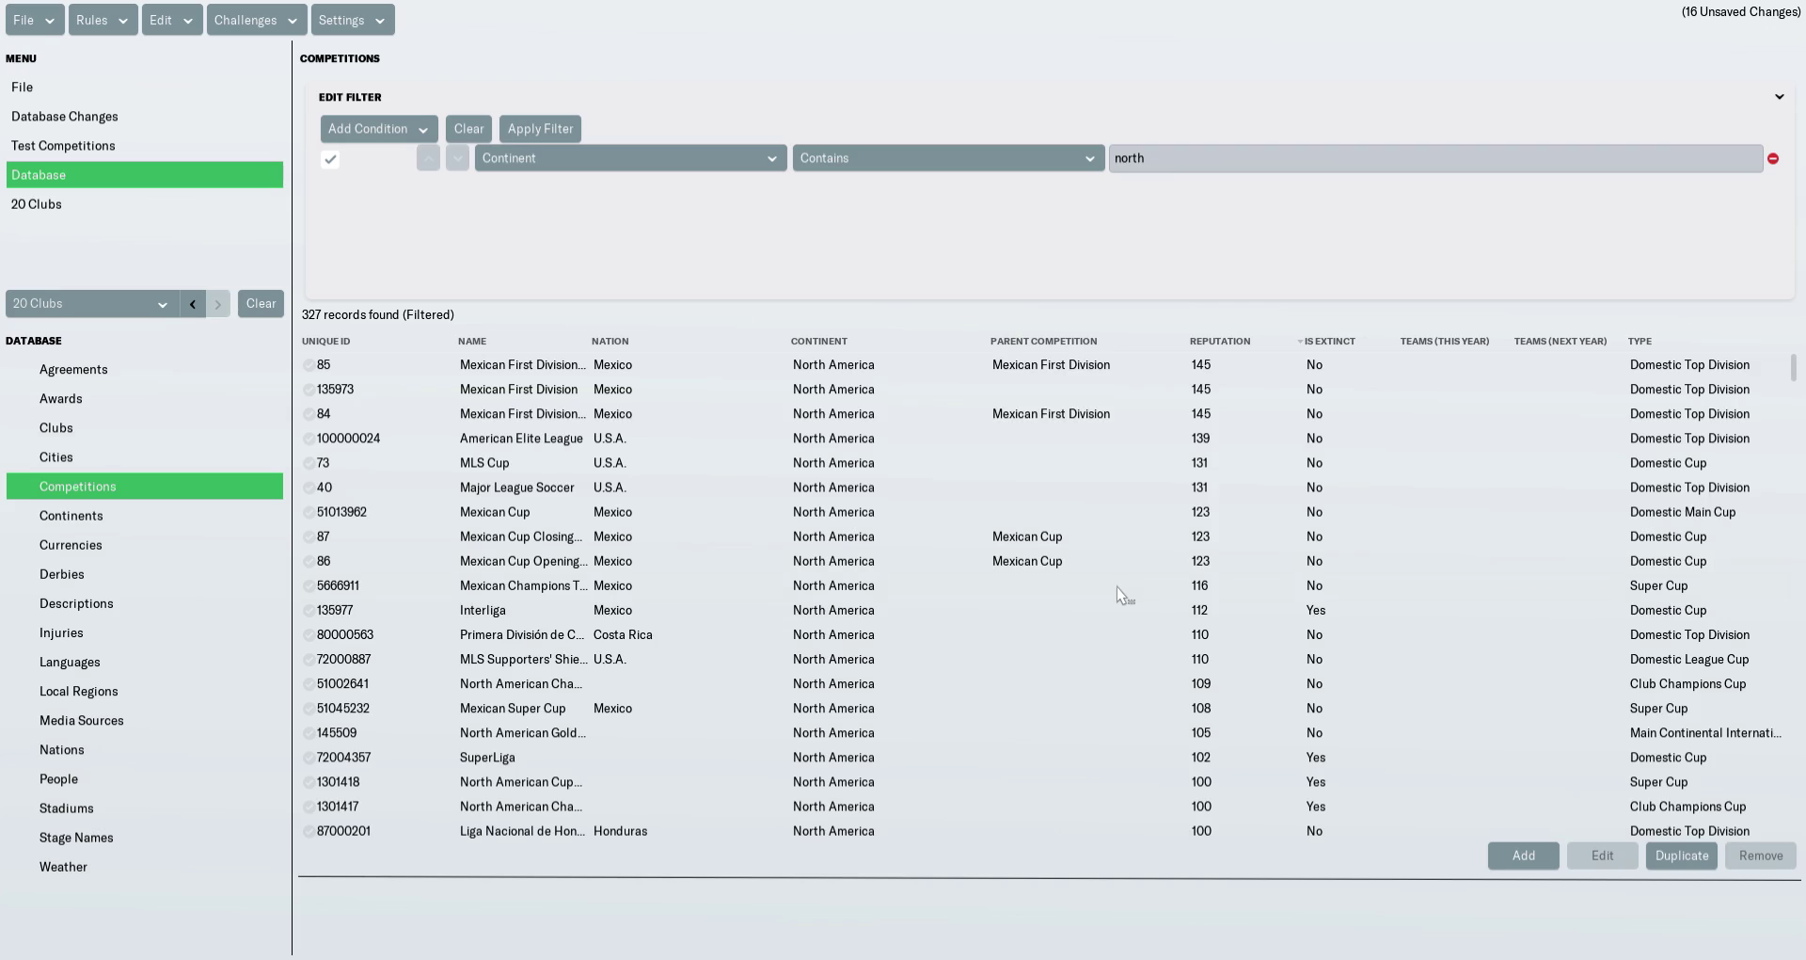
scroll(1115, 595, down, 4)
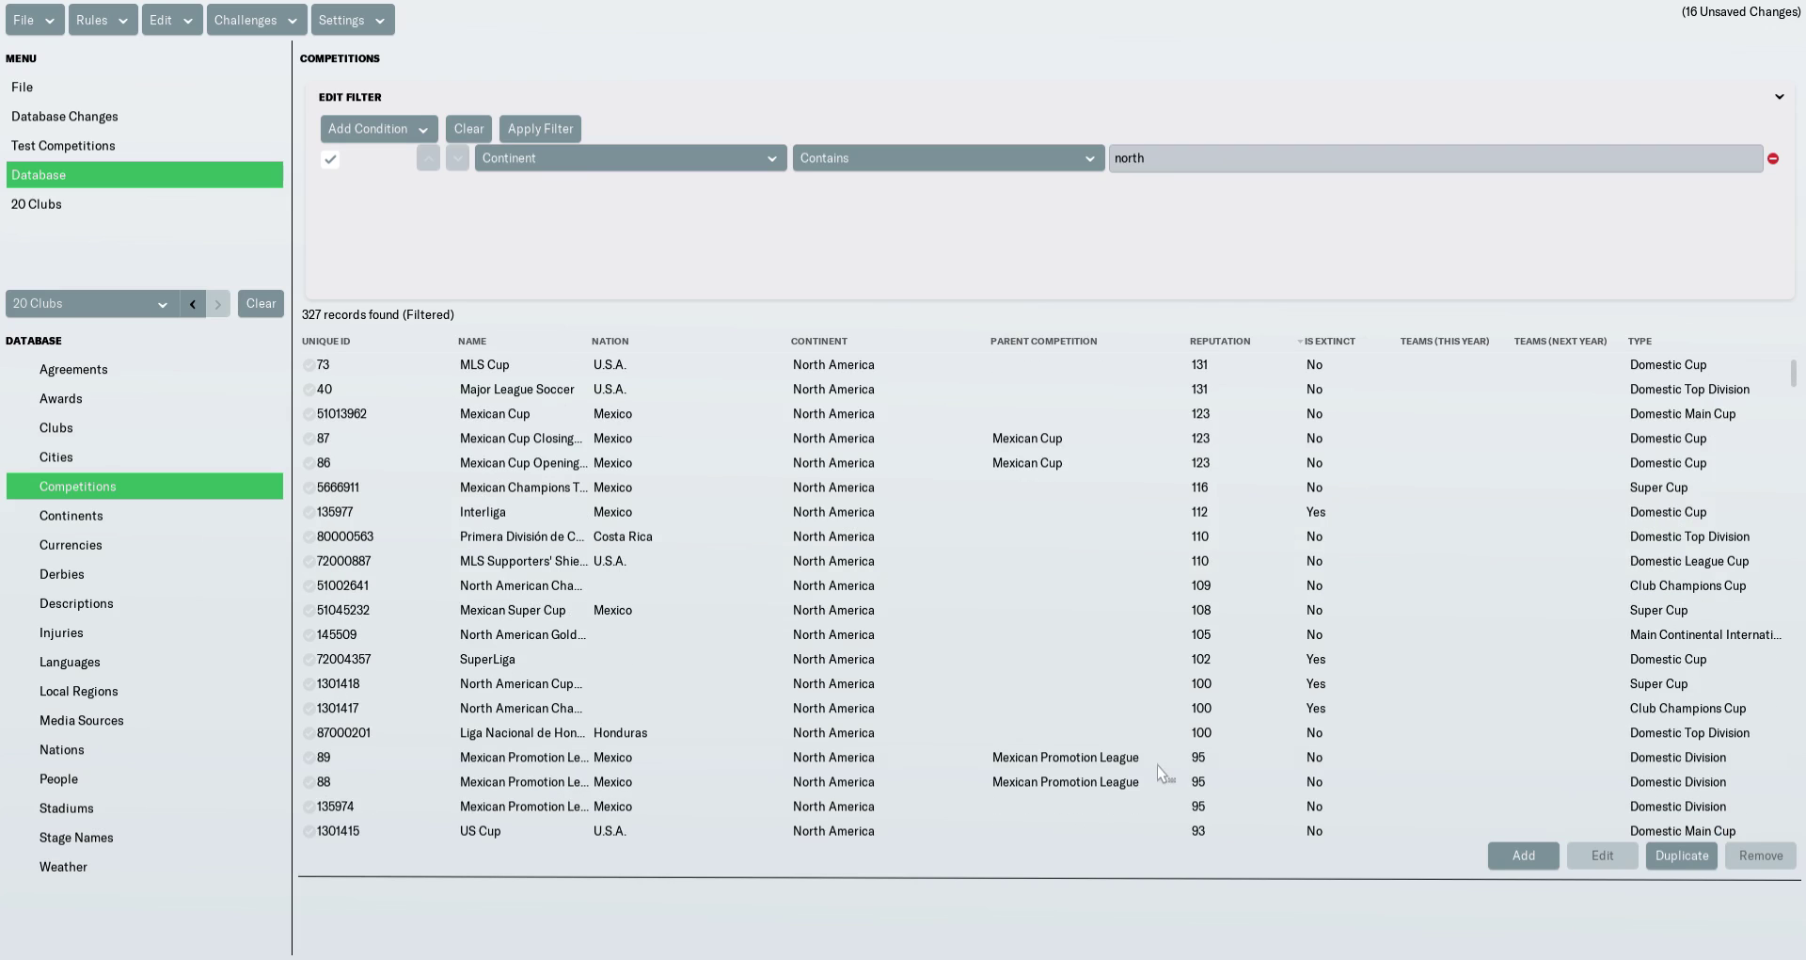
click(1523, 855)
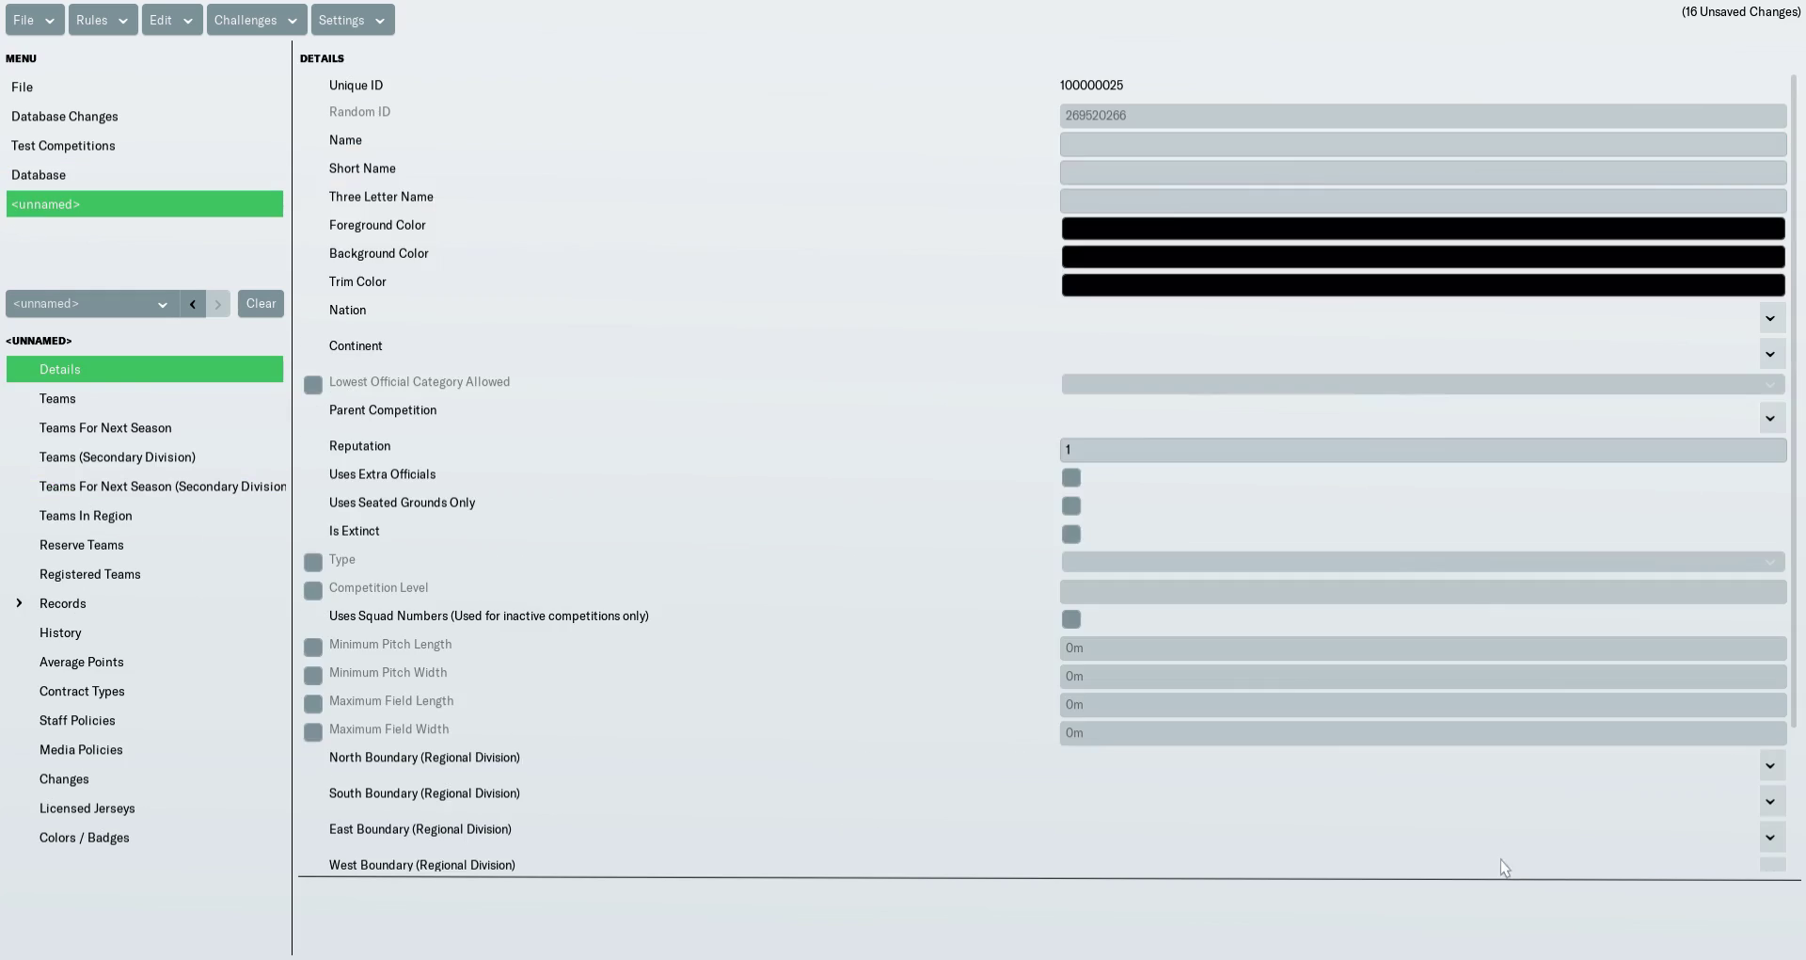
click(1288, 147)
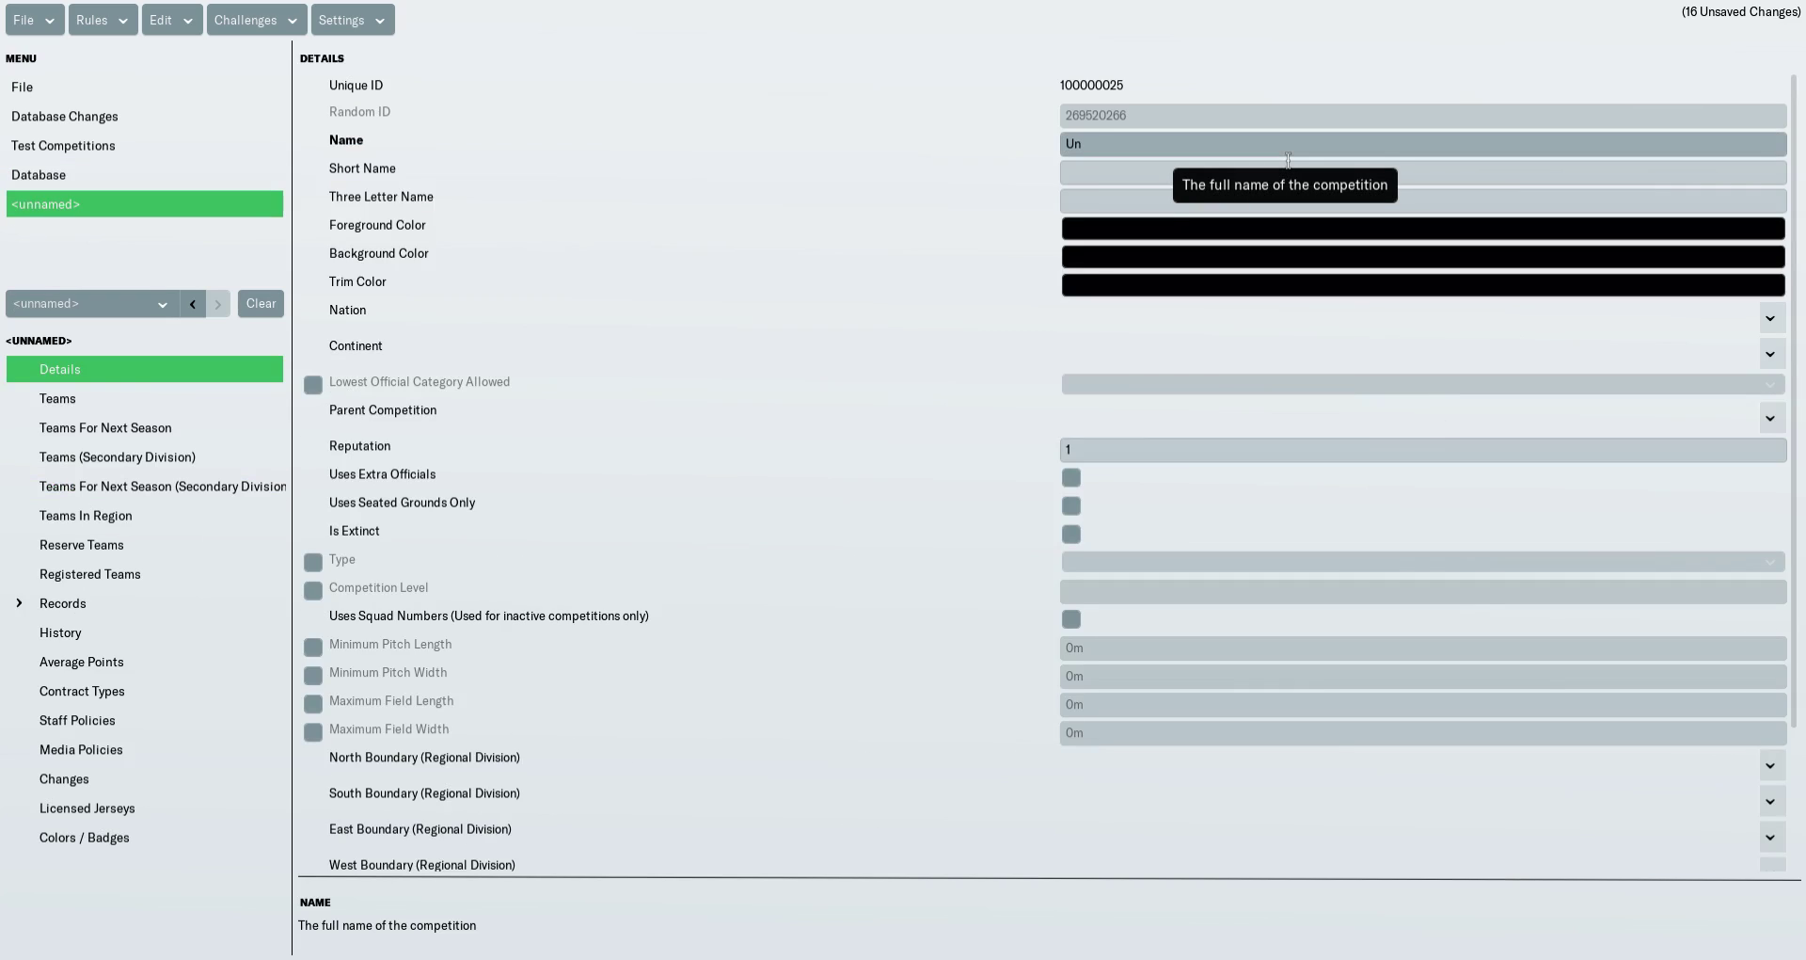
text(United Soccer League)
click(1289, 172)
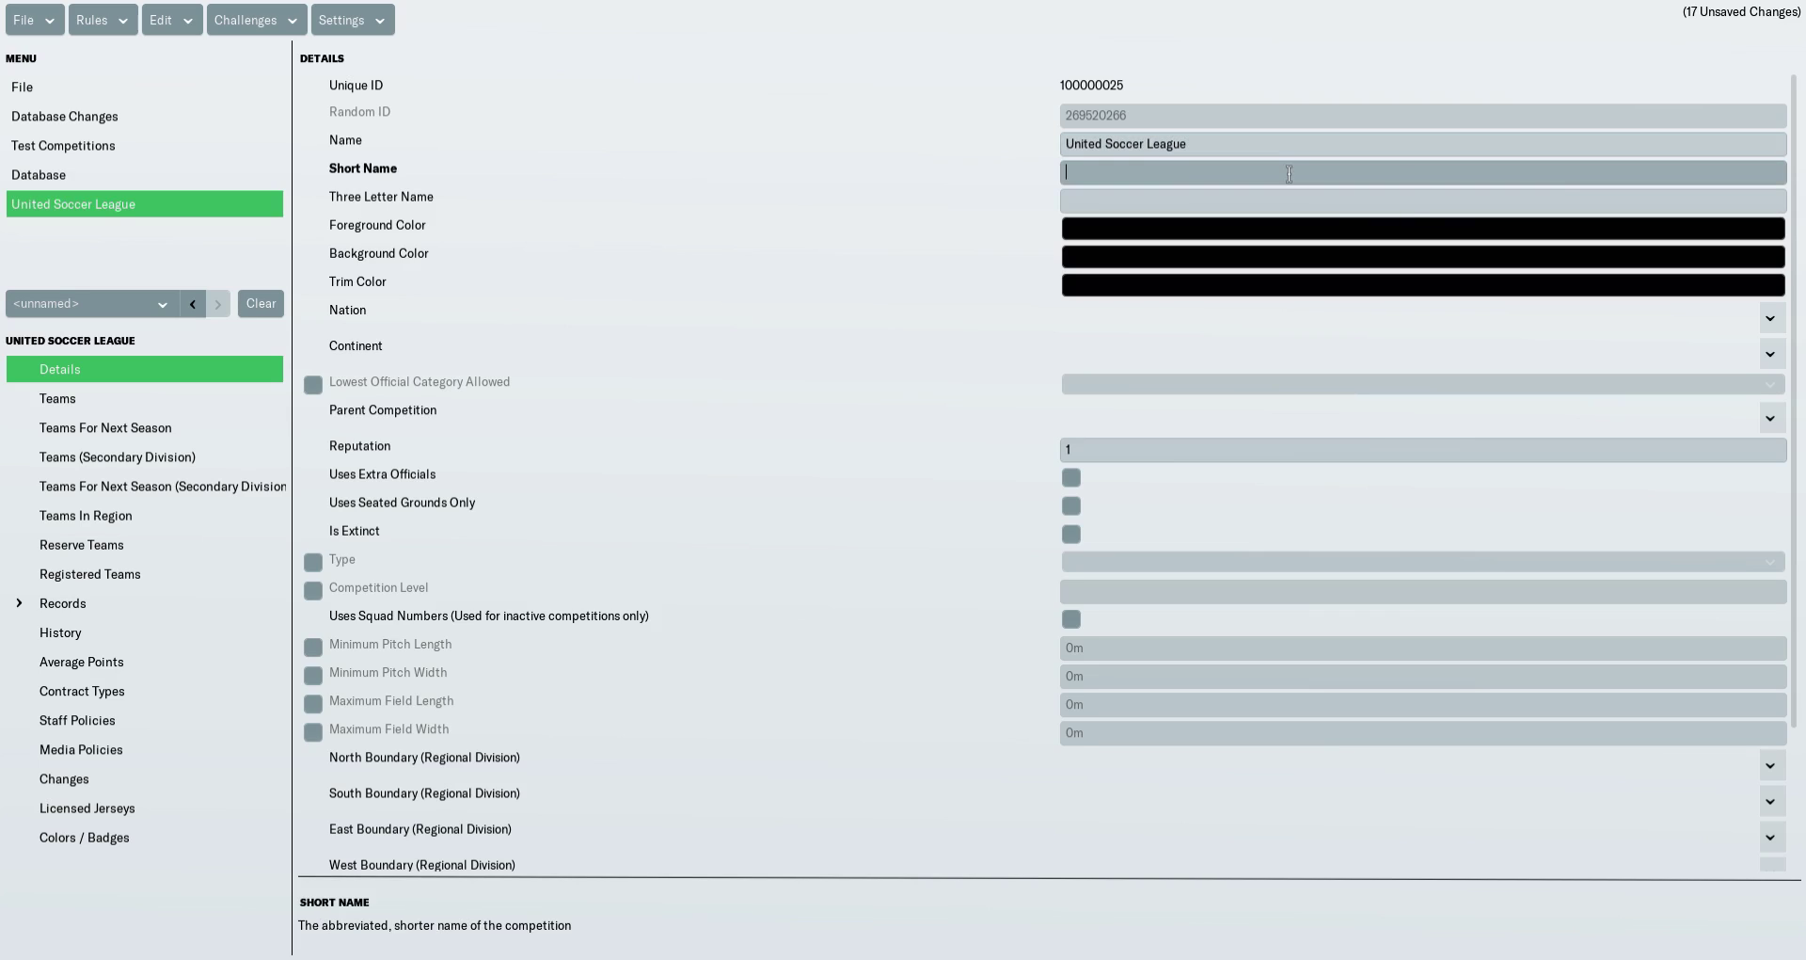
text(United League)
click(1286, 208)
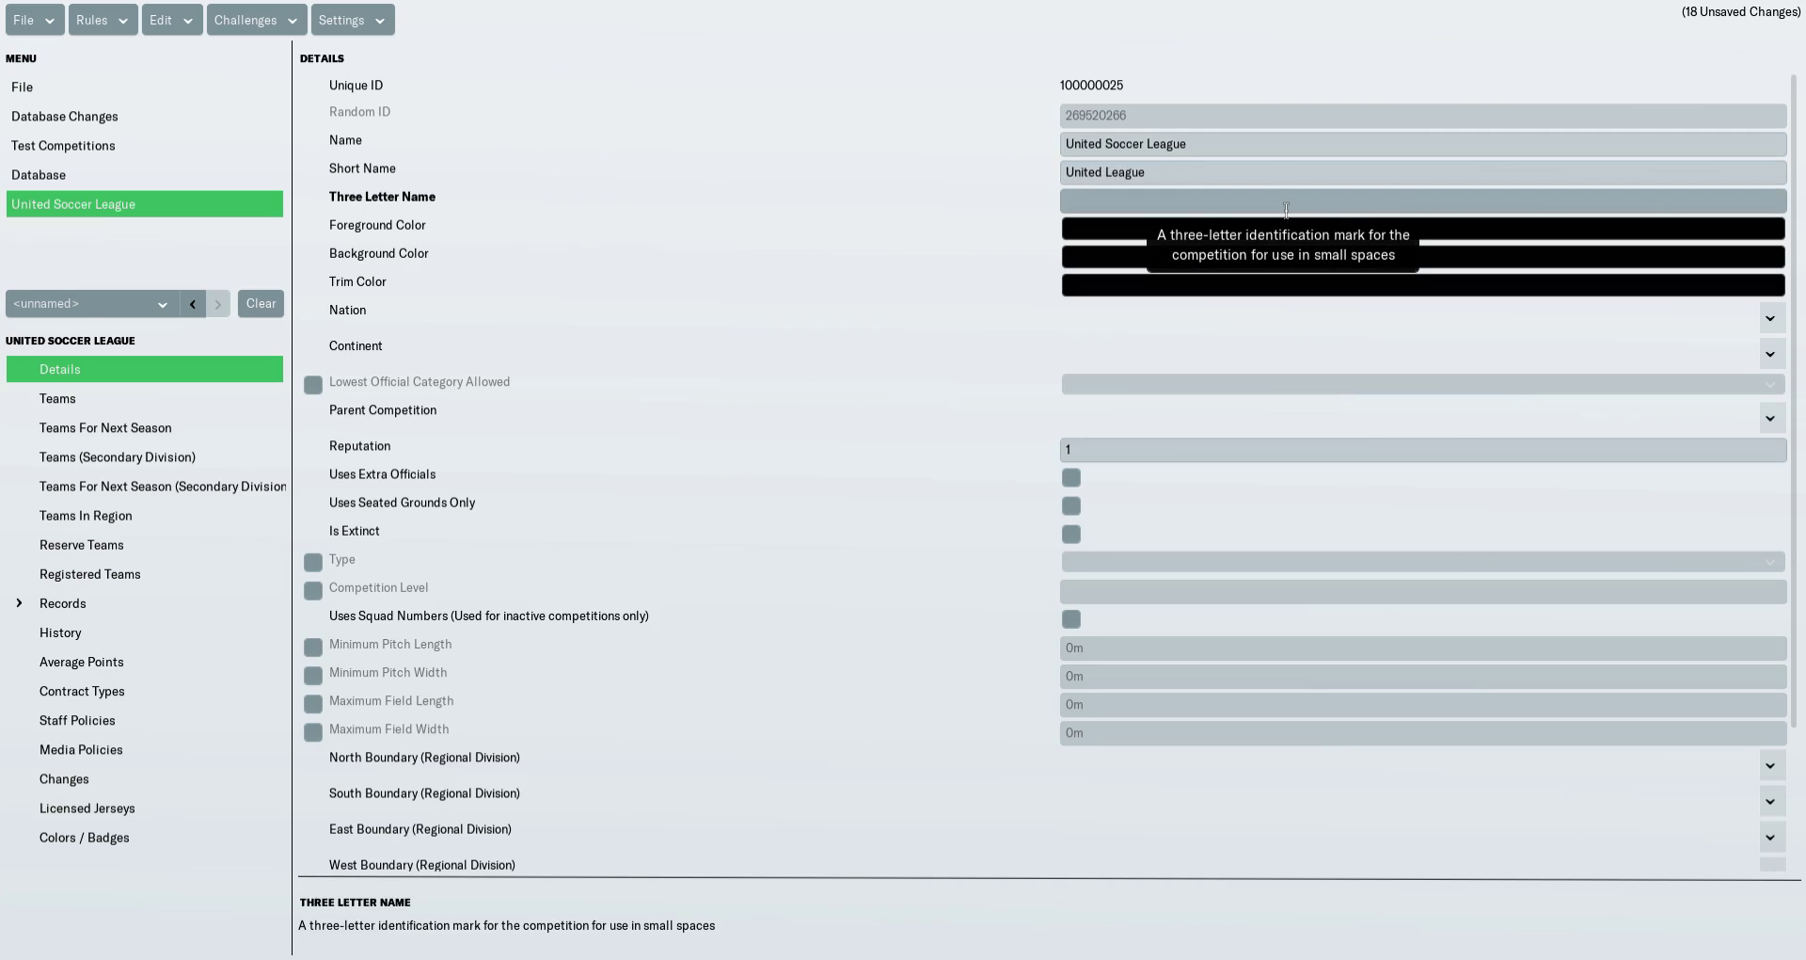
text(USL)
Step: Set the new competition's nation to U.S.A. and its reputation to 99, and require seated grounds only
click(1772, 320)
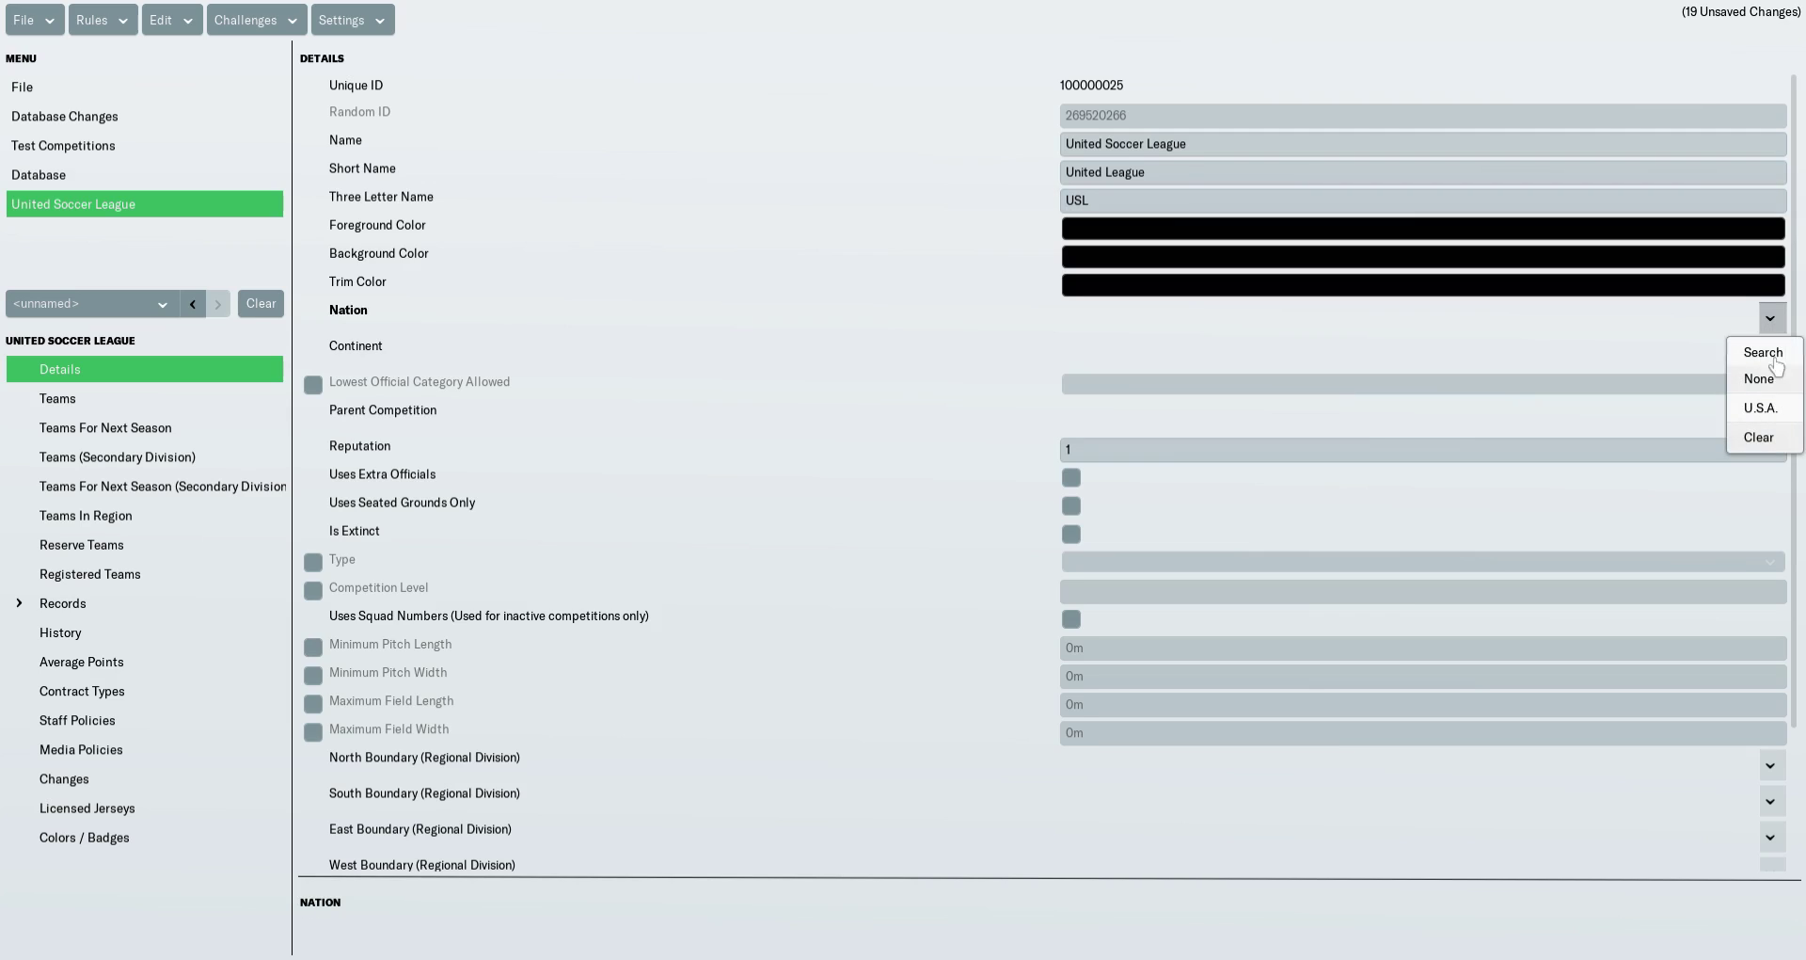
click(1764, 408)
click(1772, 356)
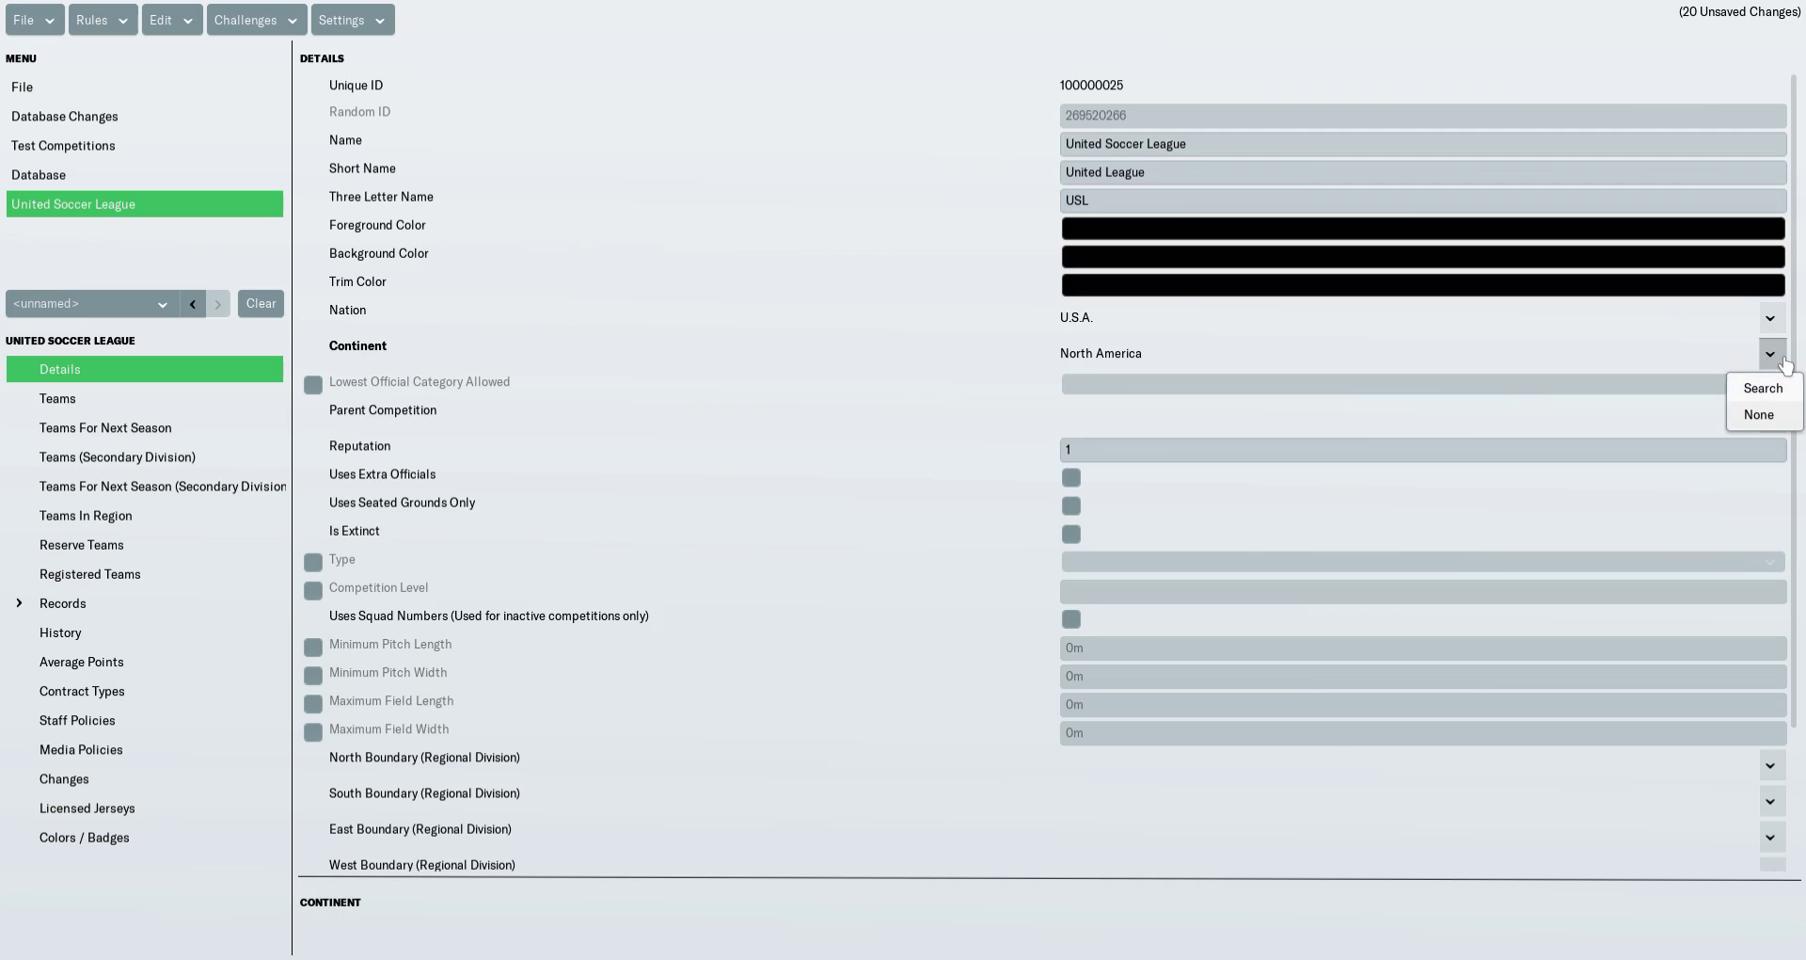
click(1784, 362)
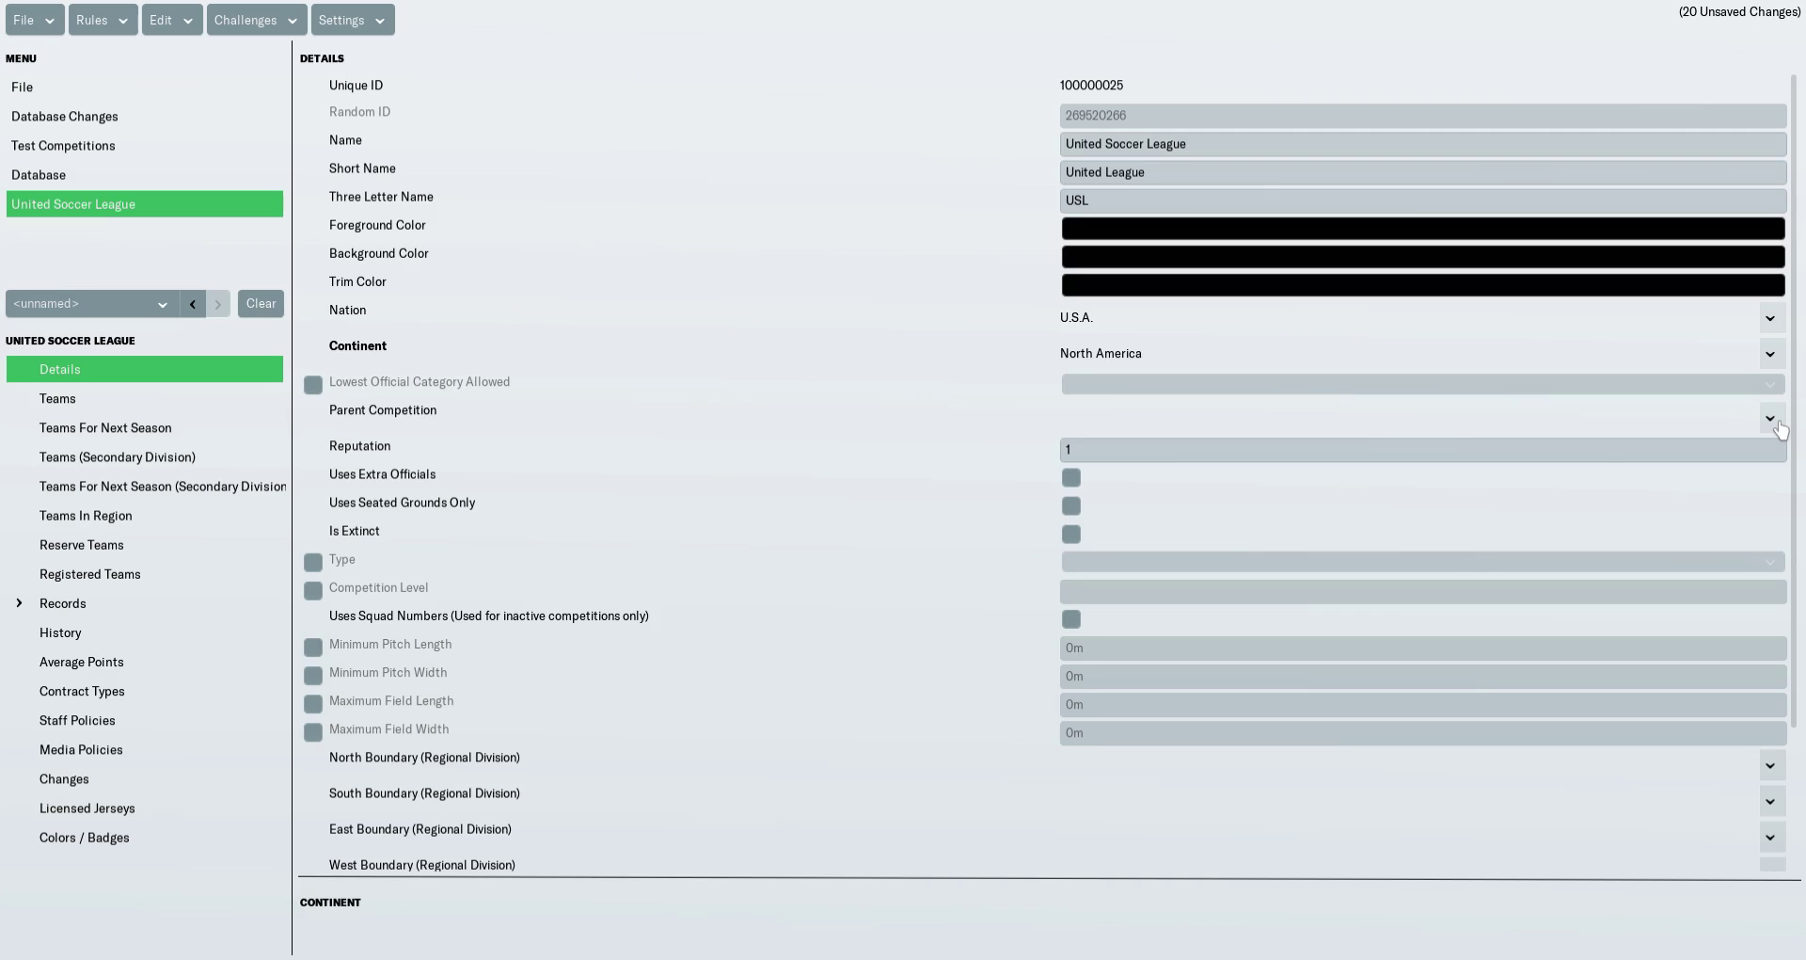
click(1773, 461)
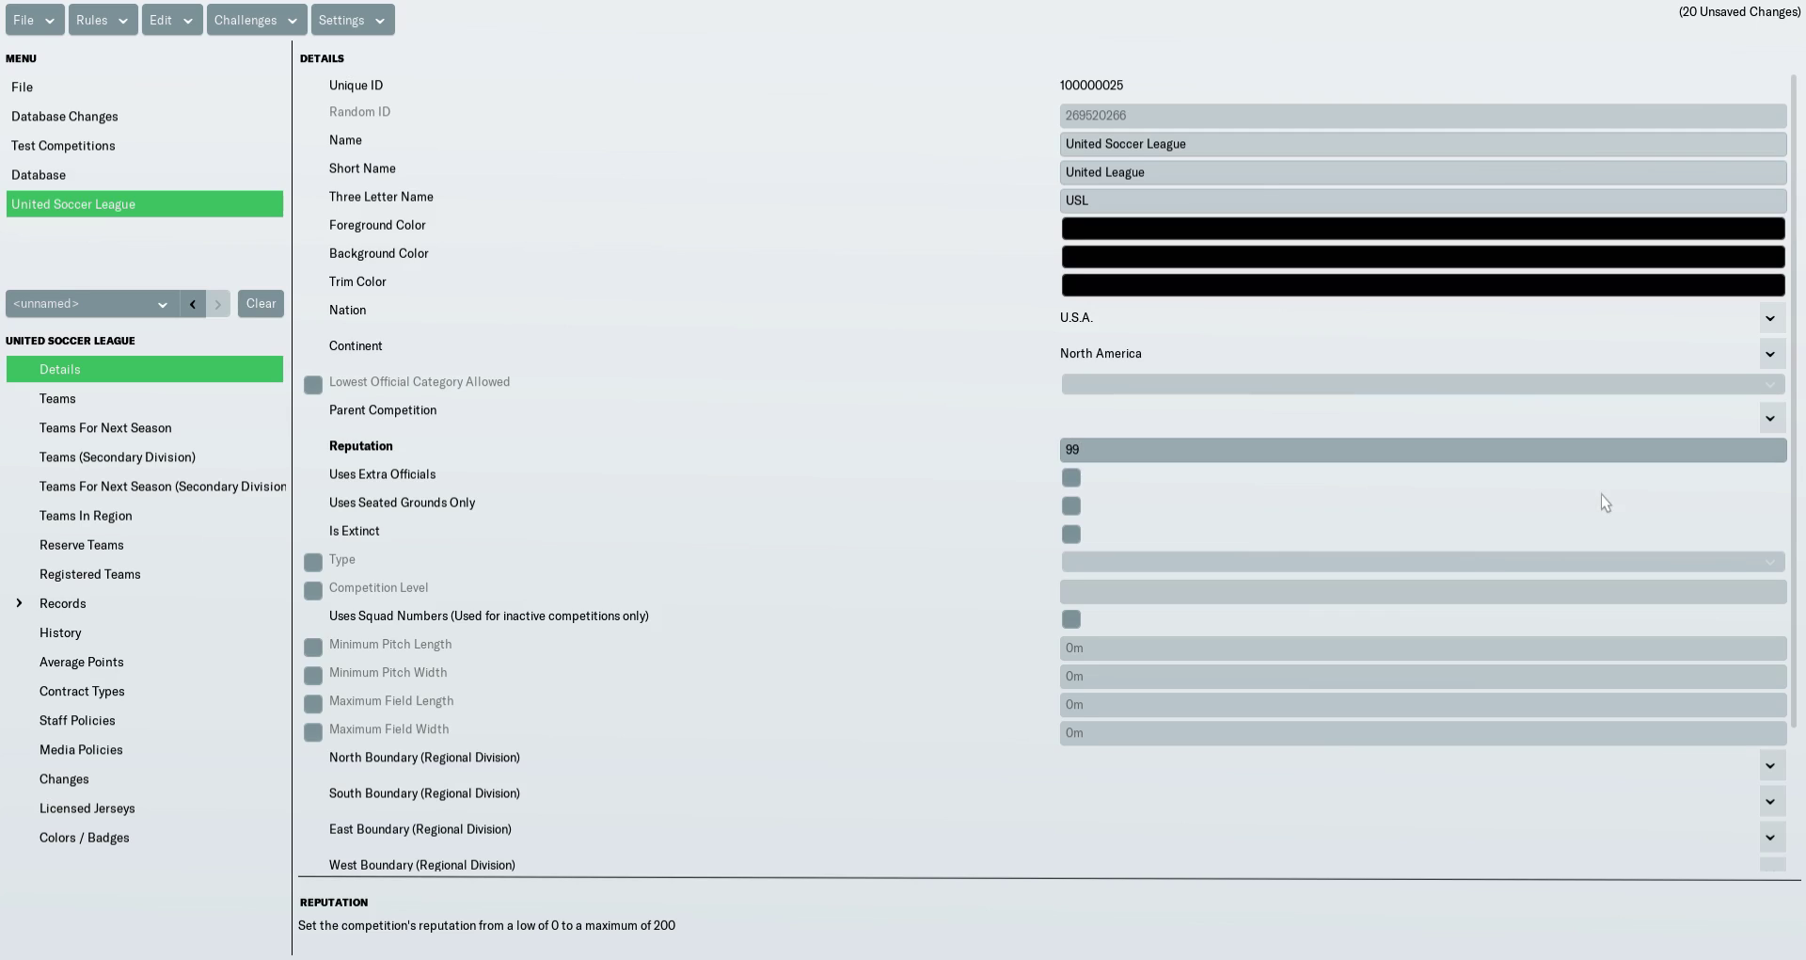
click(1076, 508)
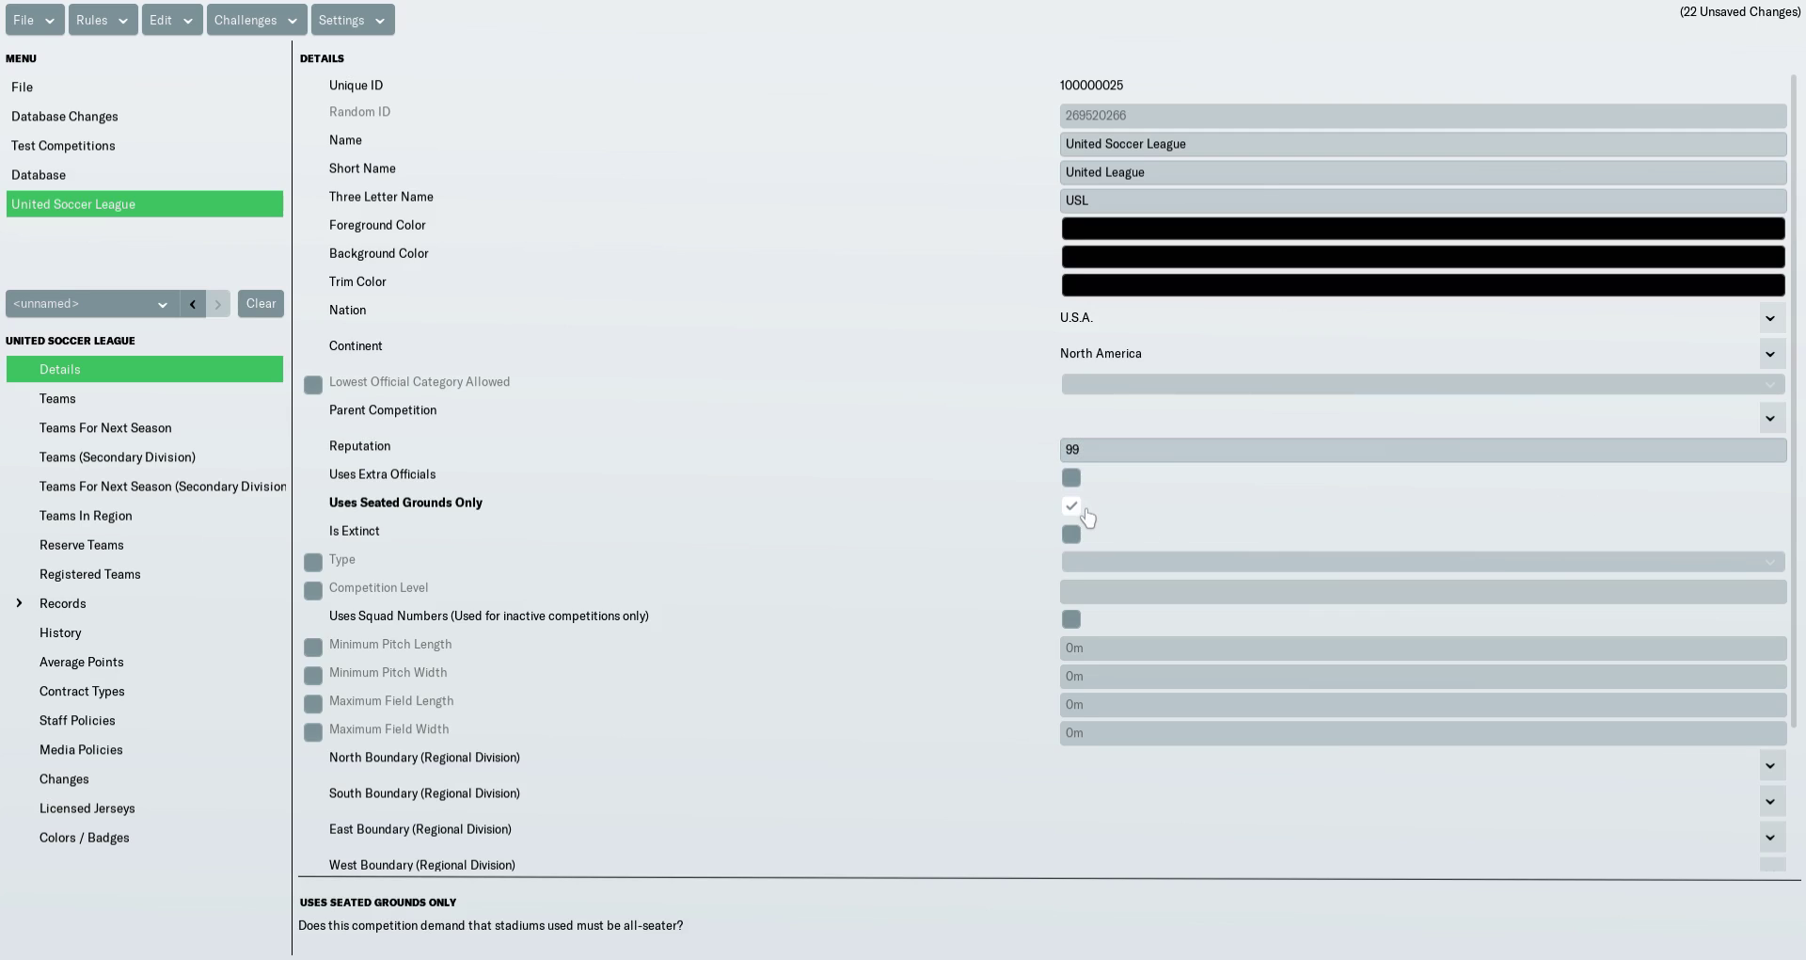
Step: Classify the United Soccer League as a Domestic Division at competition level 2 and enable squad numbers
click(313, 562)
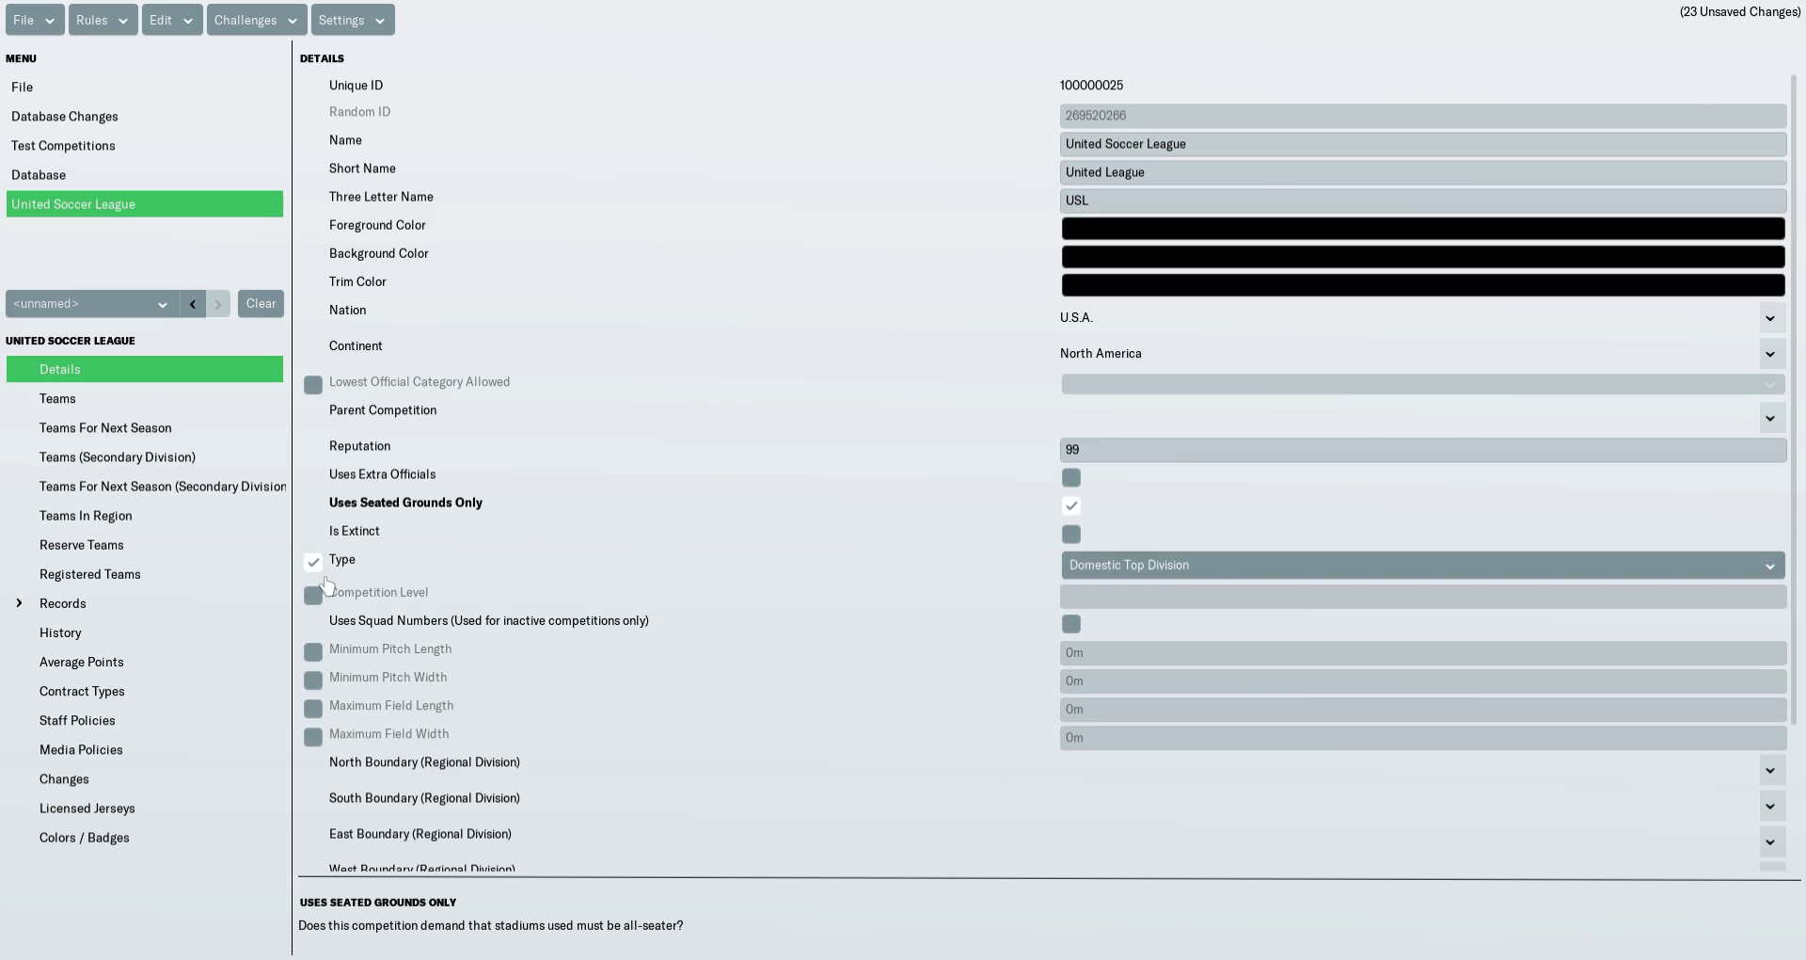
click(313, 595)
click(1119, 566)
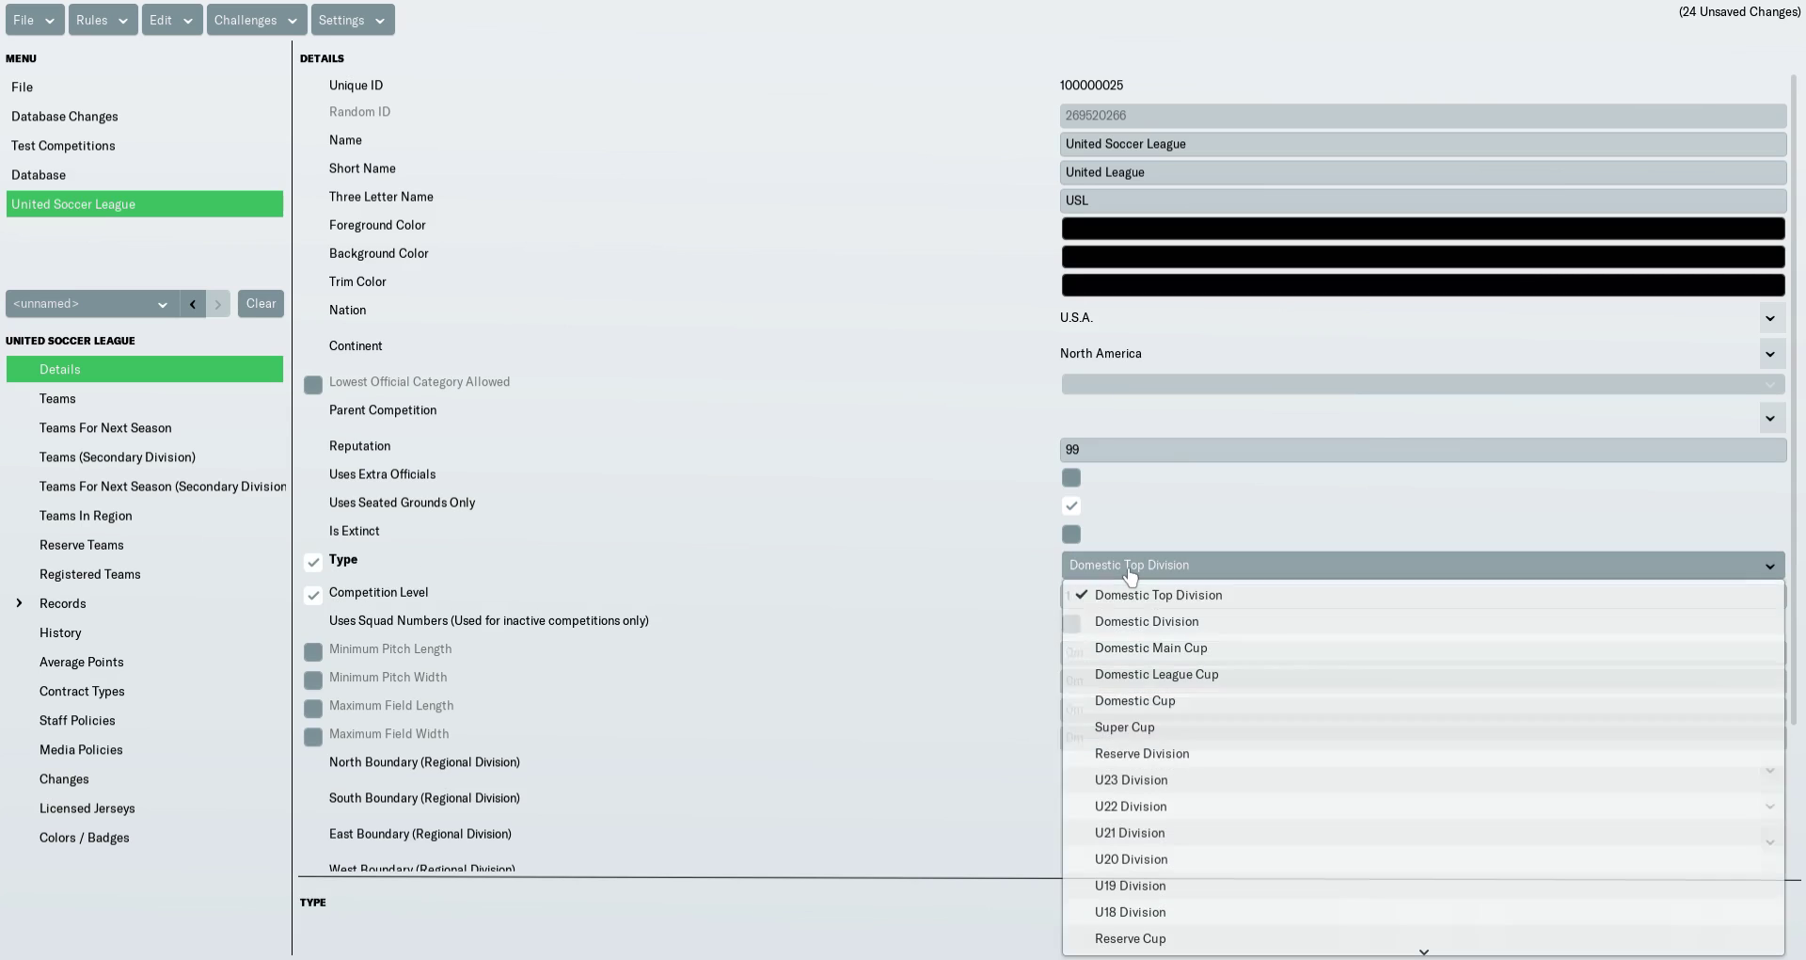
click(1142, 622)
click(1089, 599)
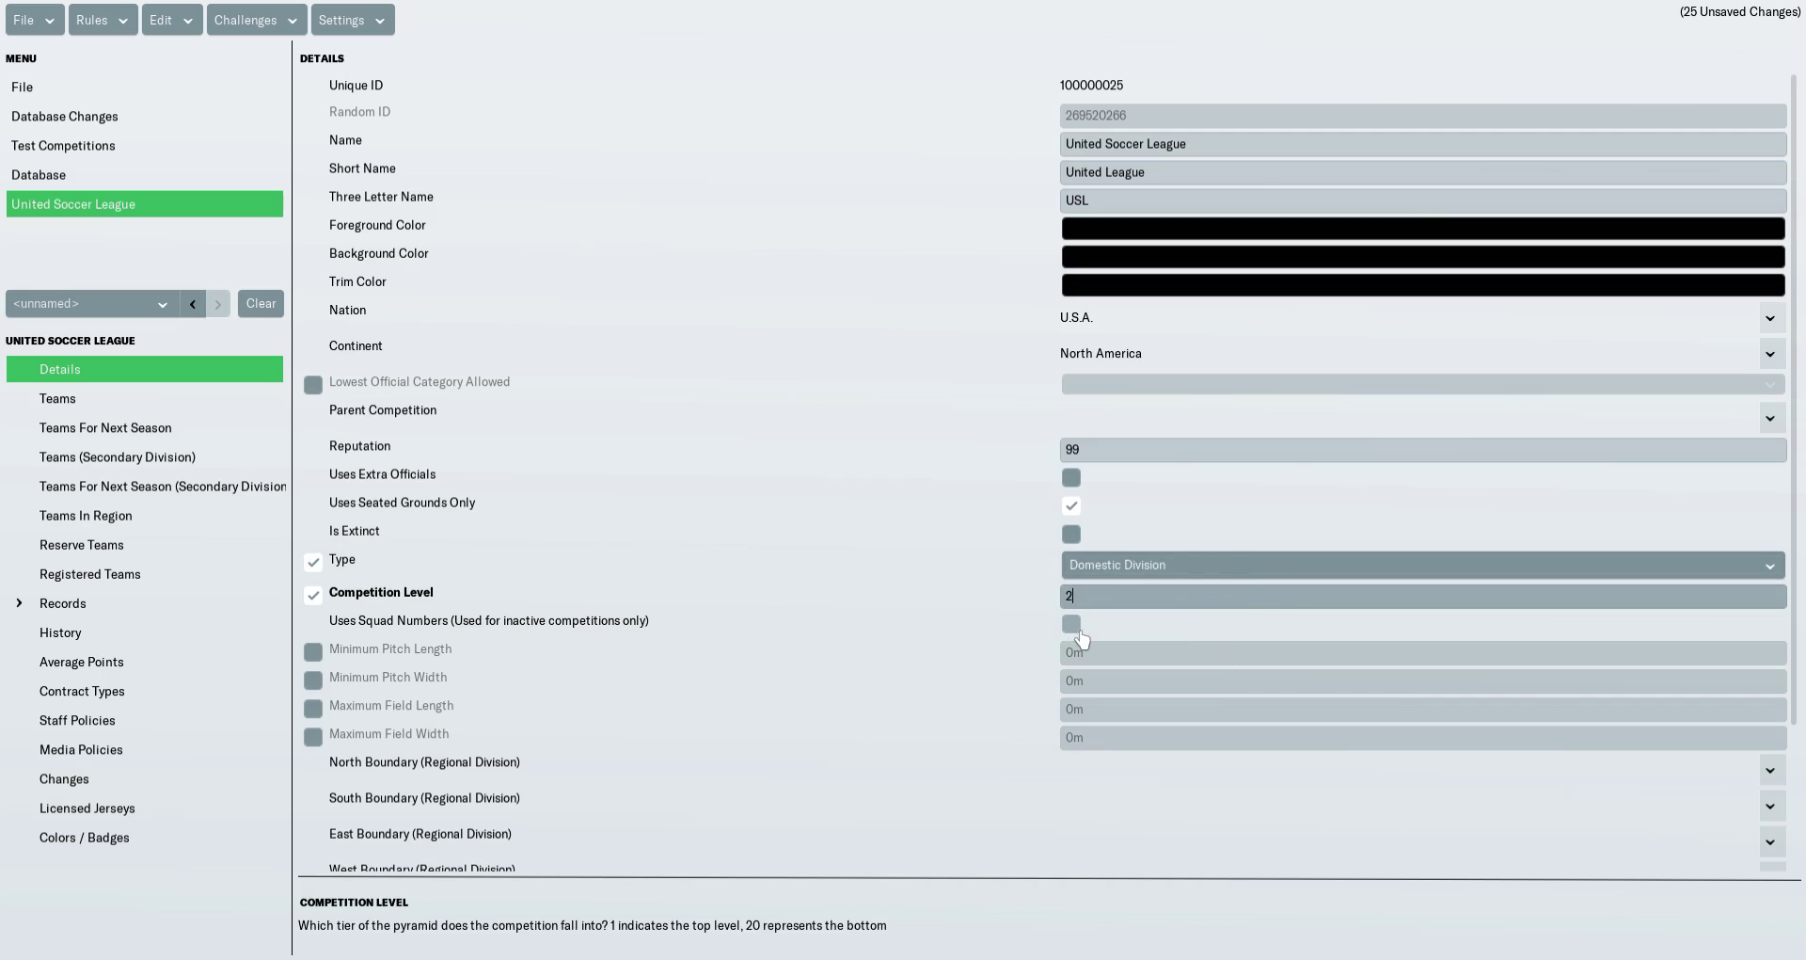
click(1074, 627)
scroll(943, 720, down, 3)
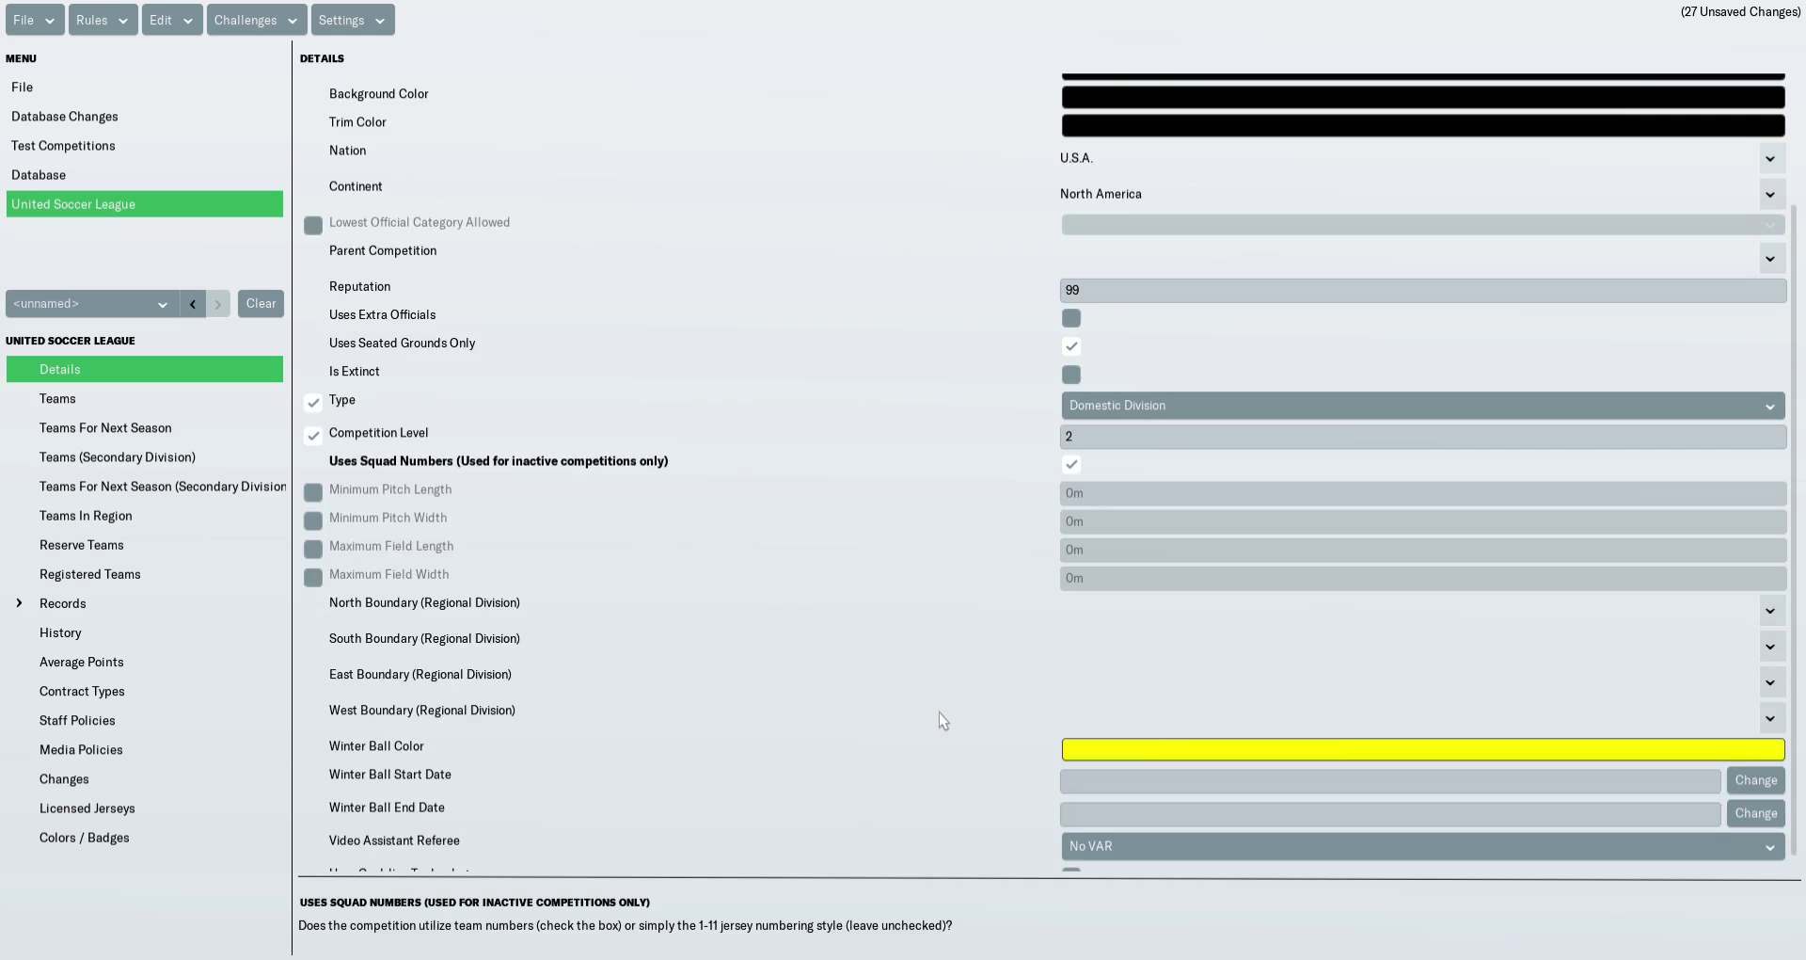
scroll(942, 720, down, 1)
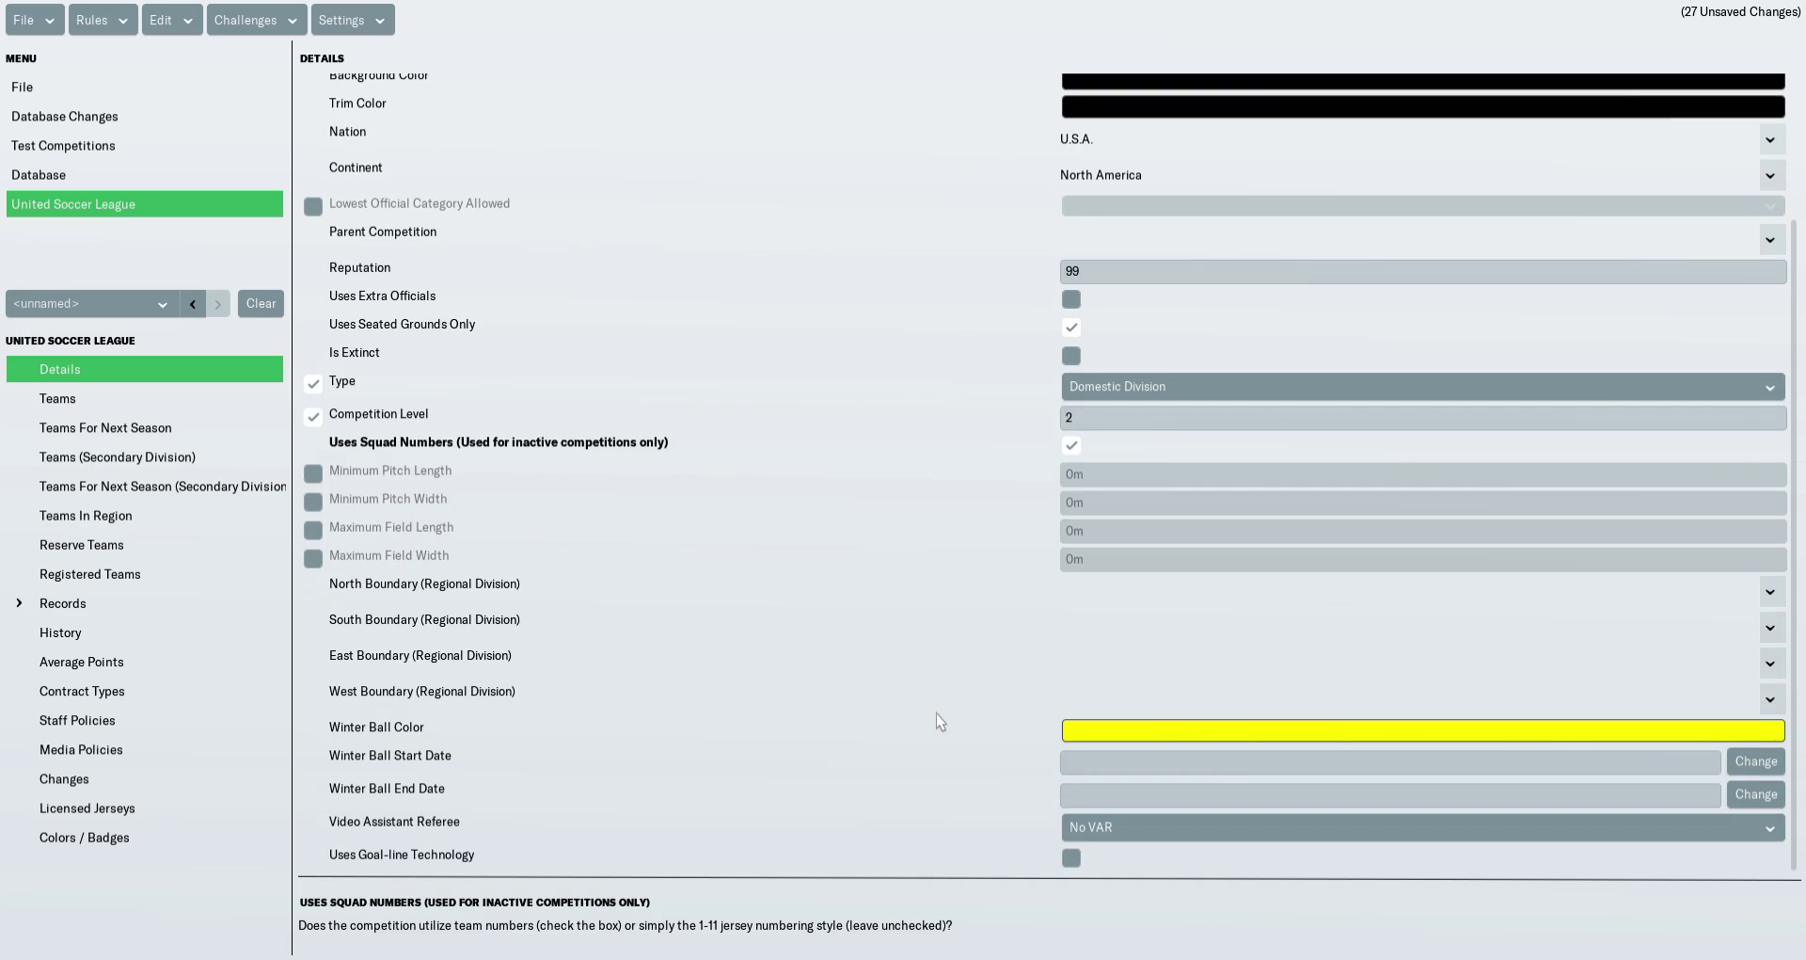
Step: Select all filtered U.S. clubs outside the American Elite League, from Nashville down to Atlanta Silverbacks, and open them for group editing
click(151, 405)
click(144, 177)
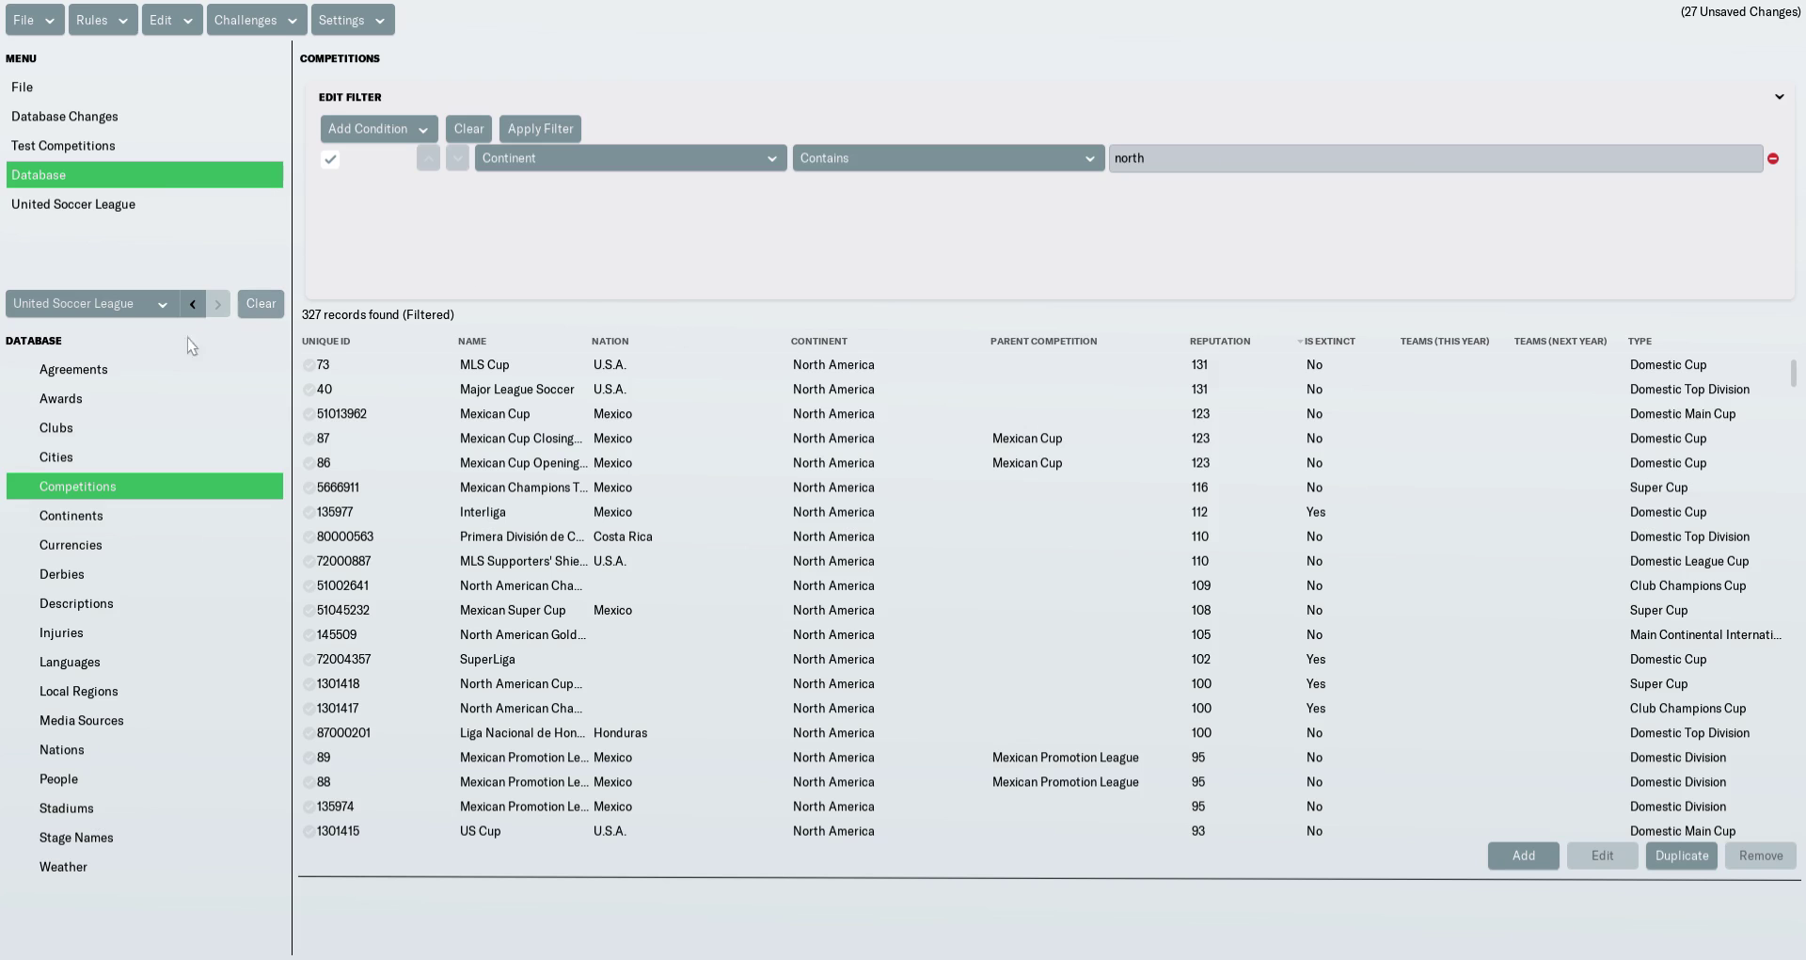
click(141, 428)
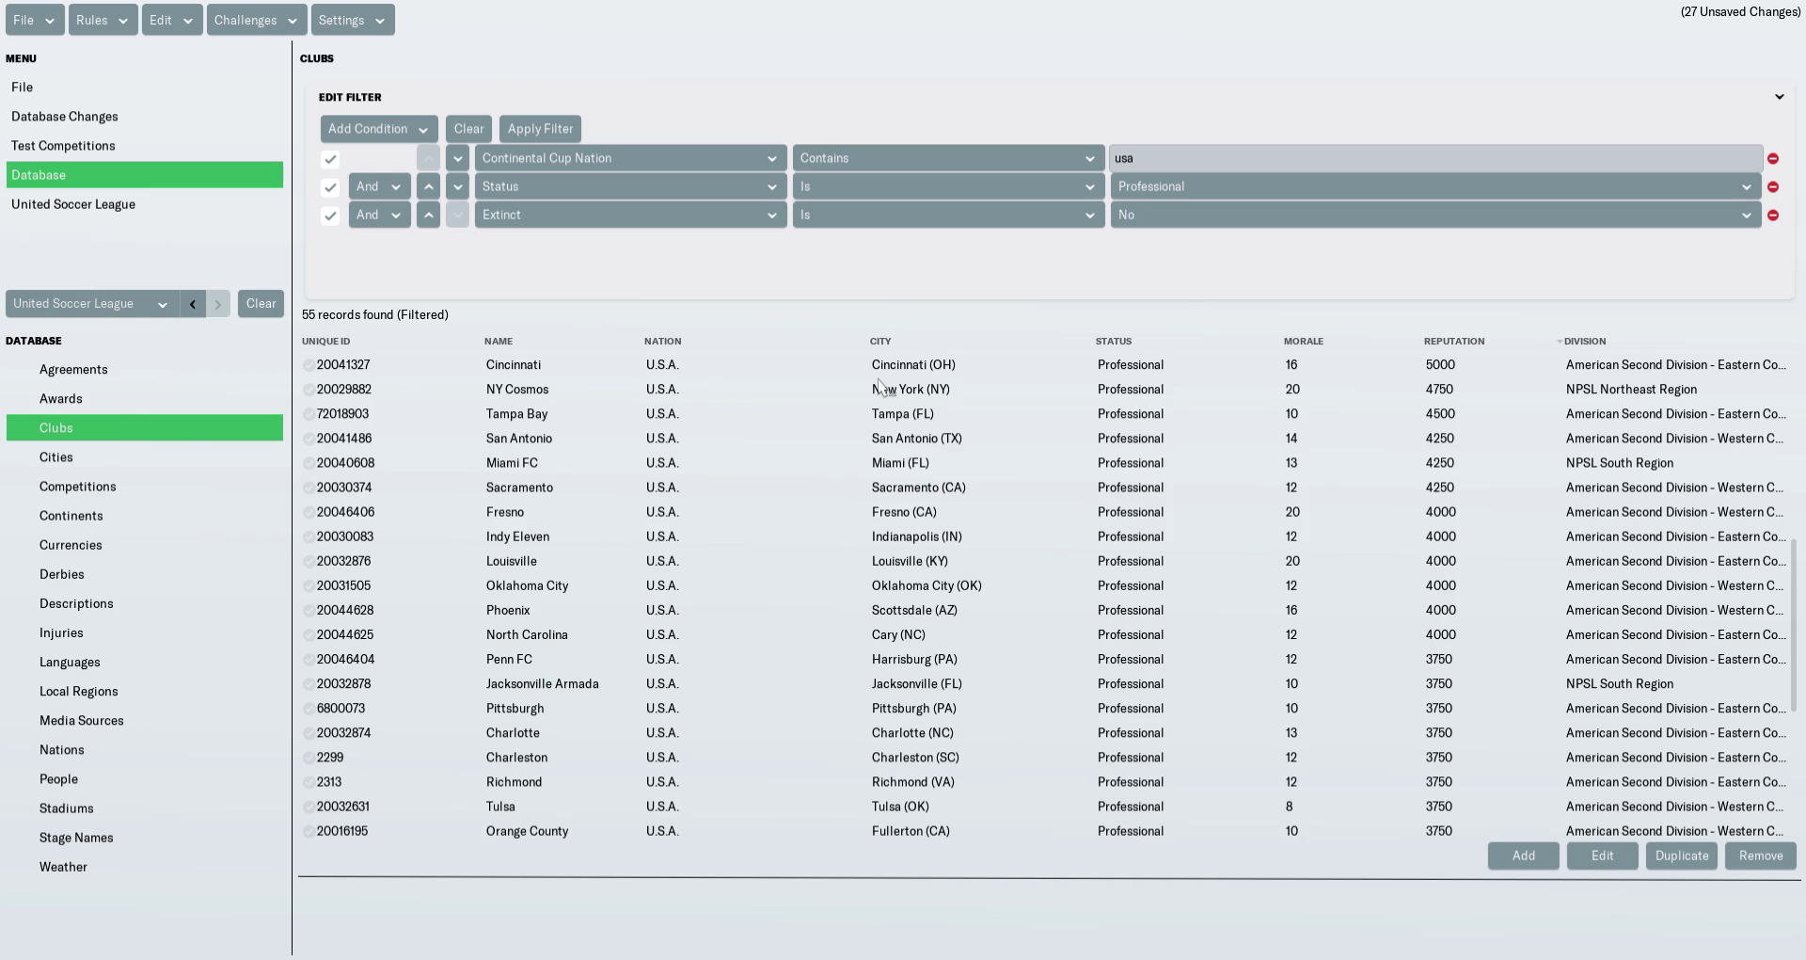
scroll(879, 385, up, 4)
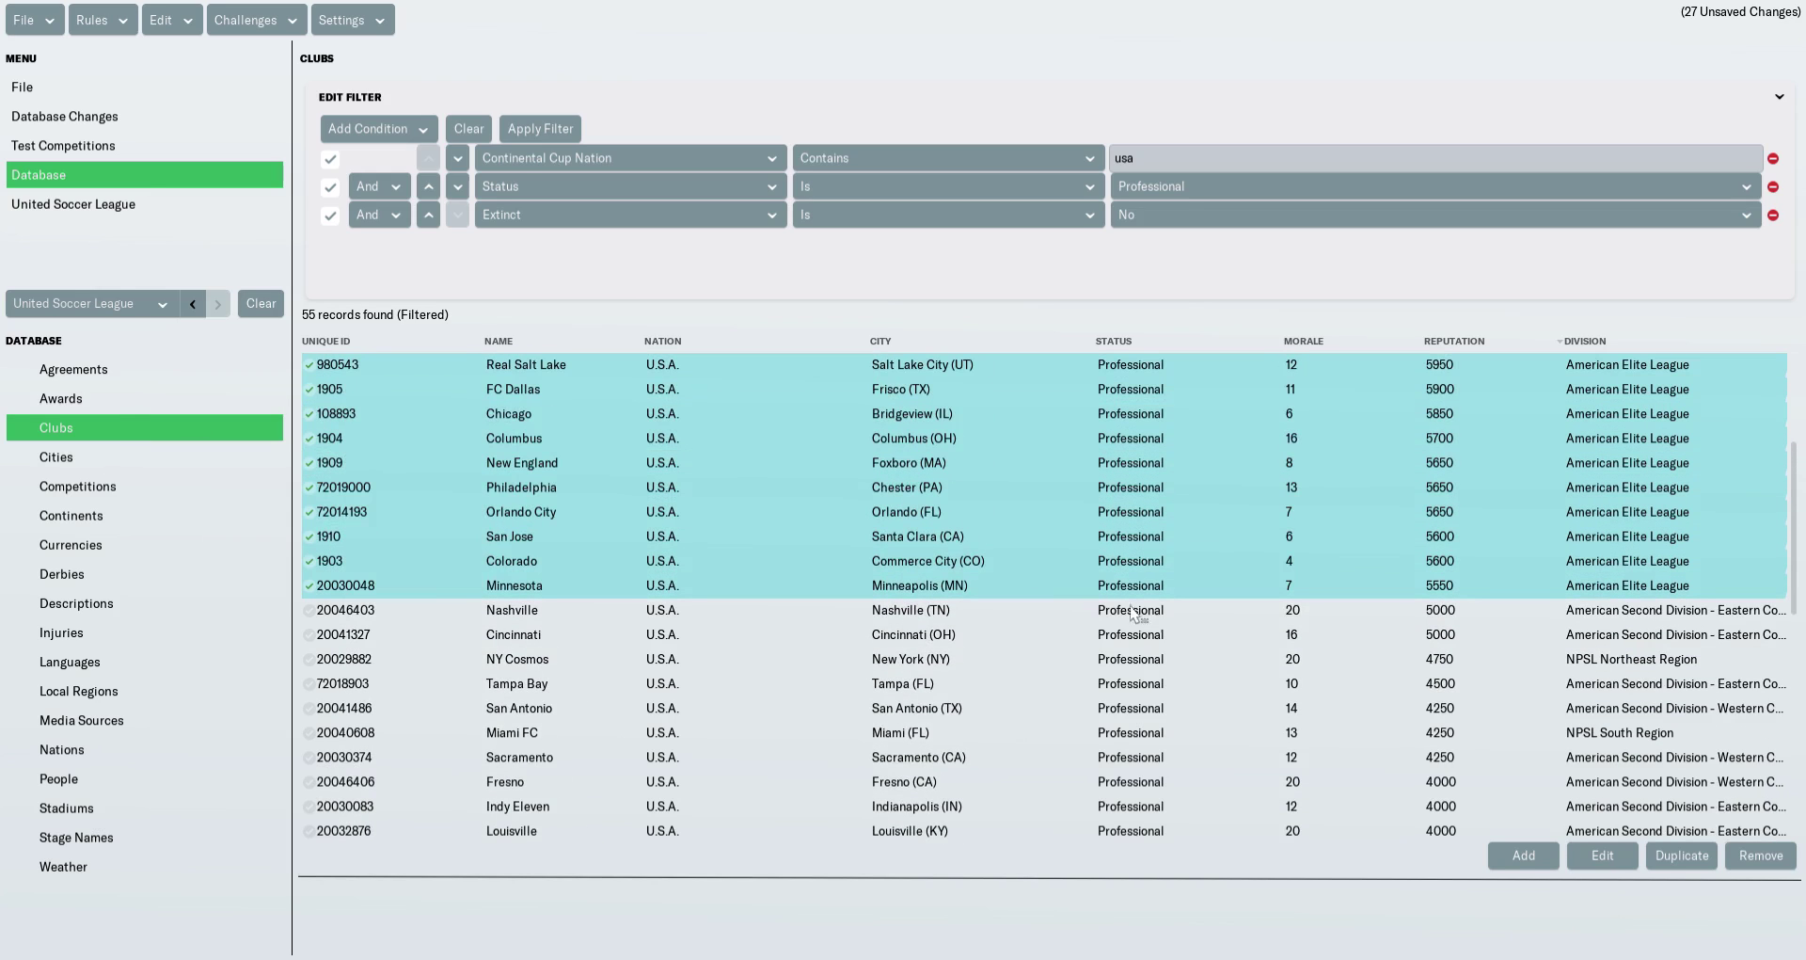
drag(1204, 618, 1310, 831)
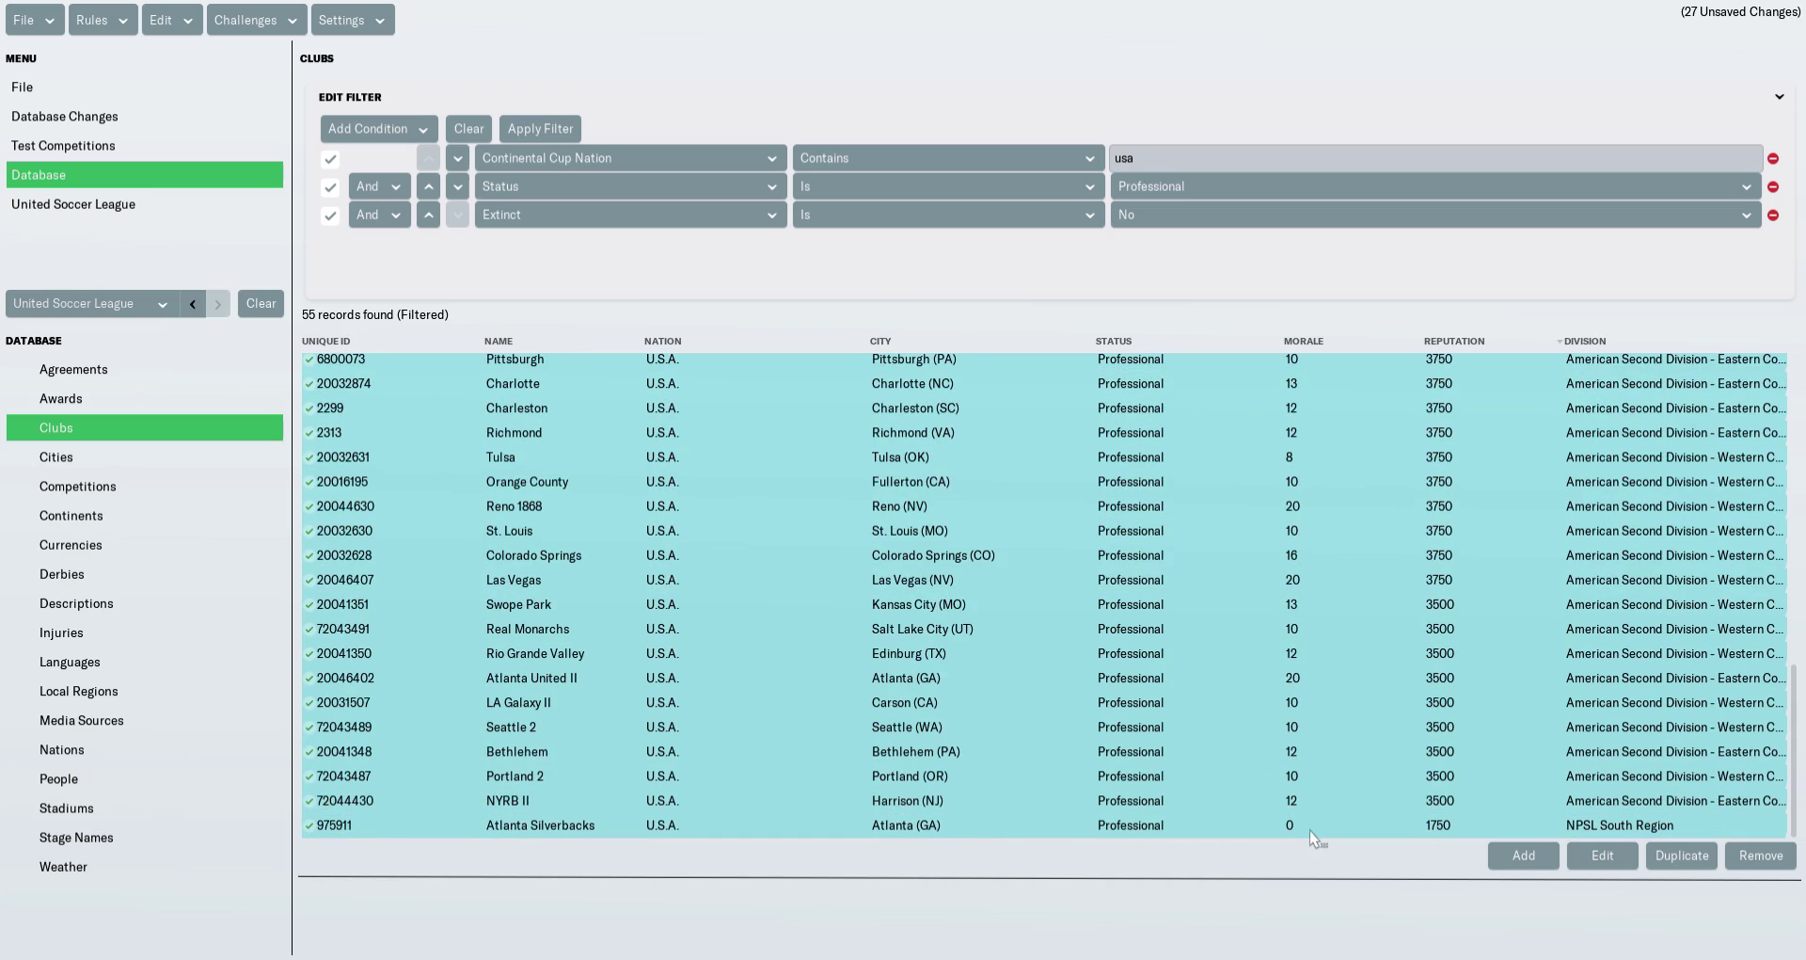
click(1601, 856)
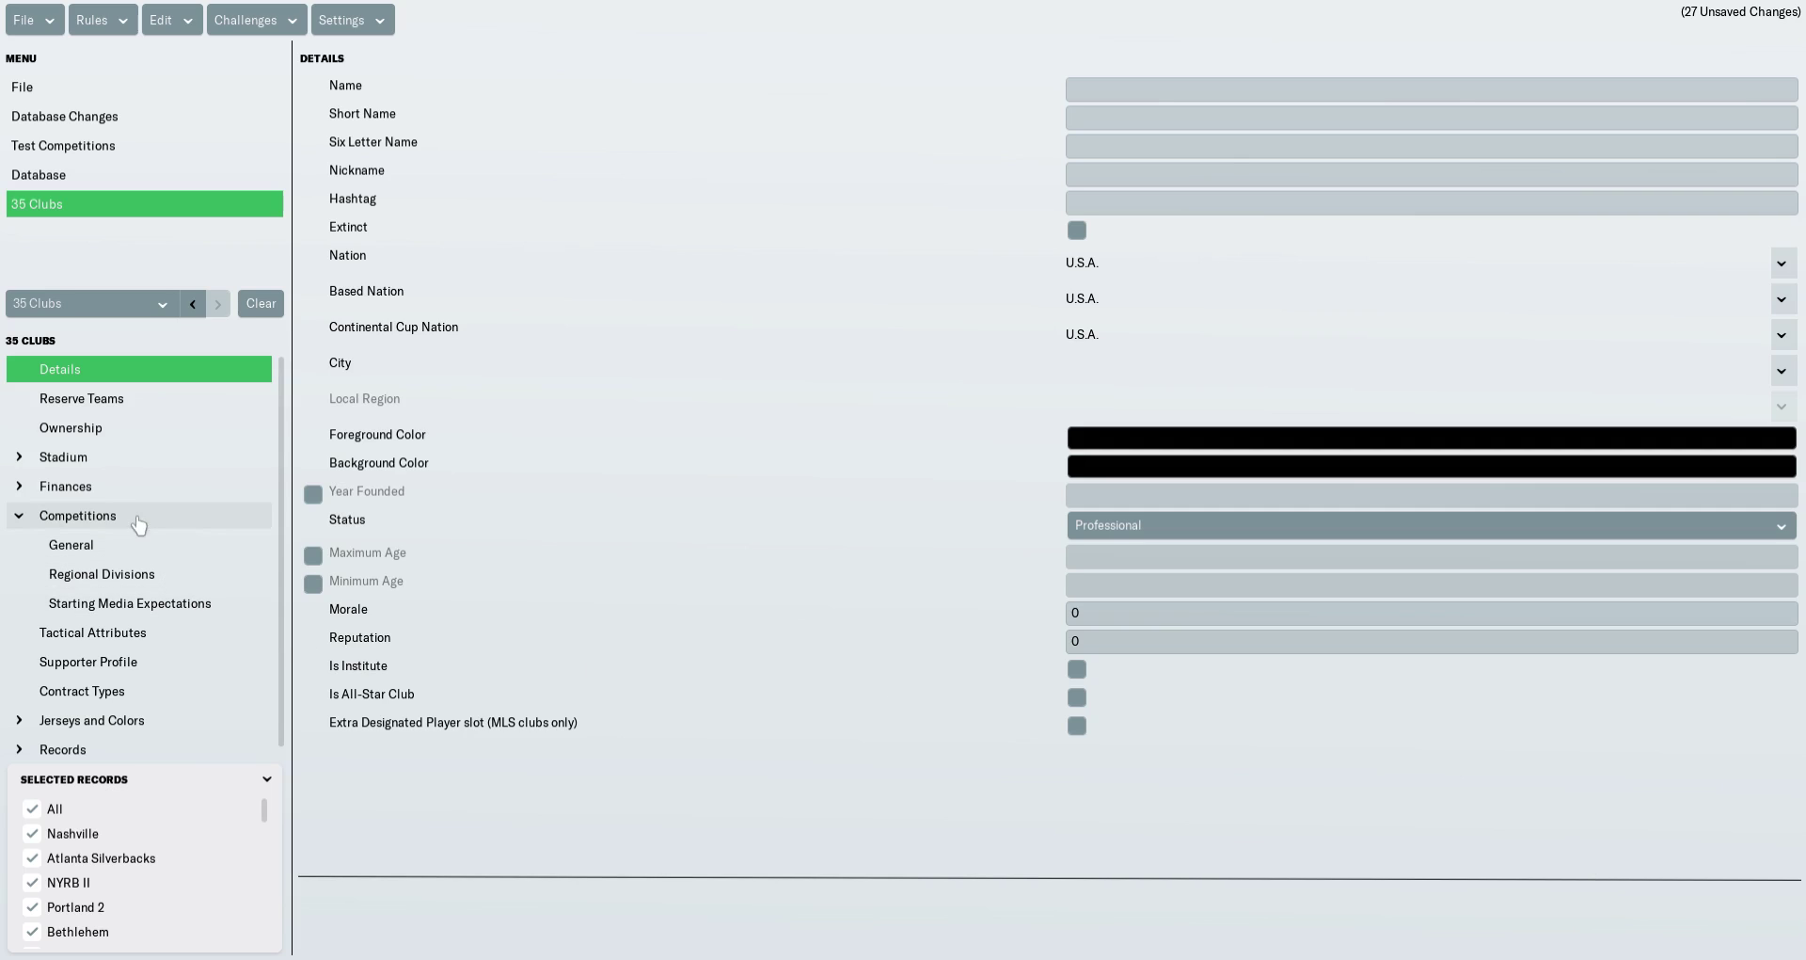
Step: Set the division of the selected group of clubs to United Soccer League, finding the competition by a name containing "united"
click(137, 551)
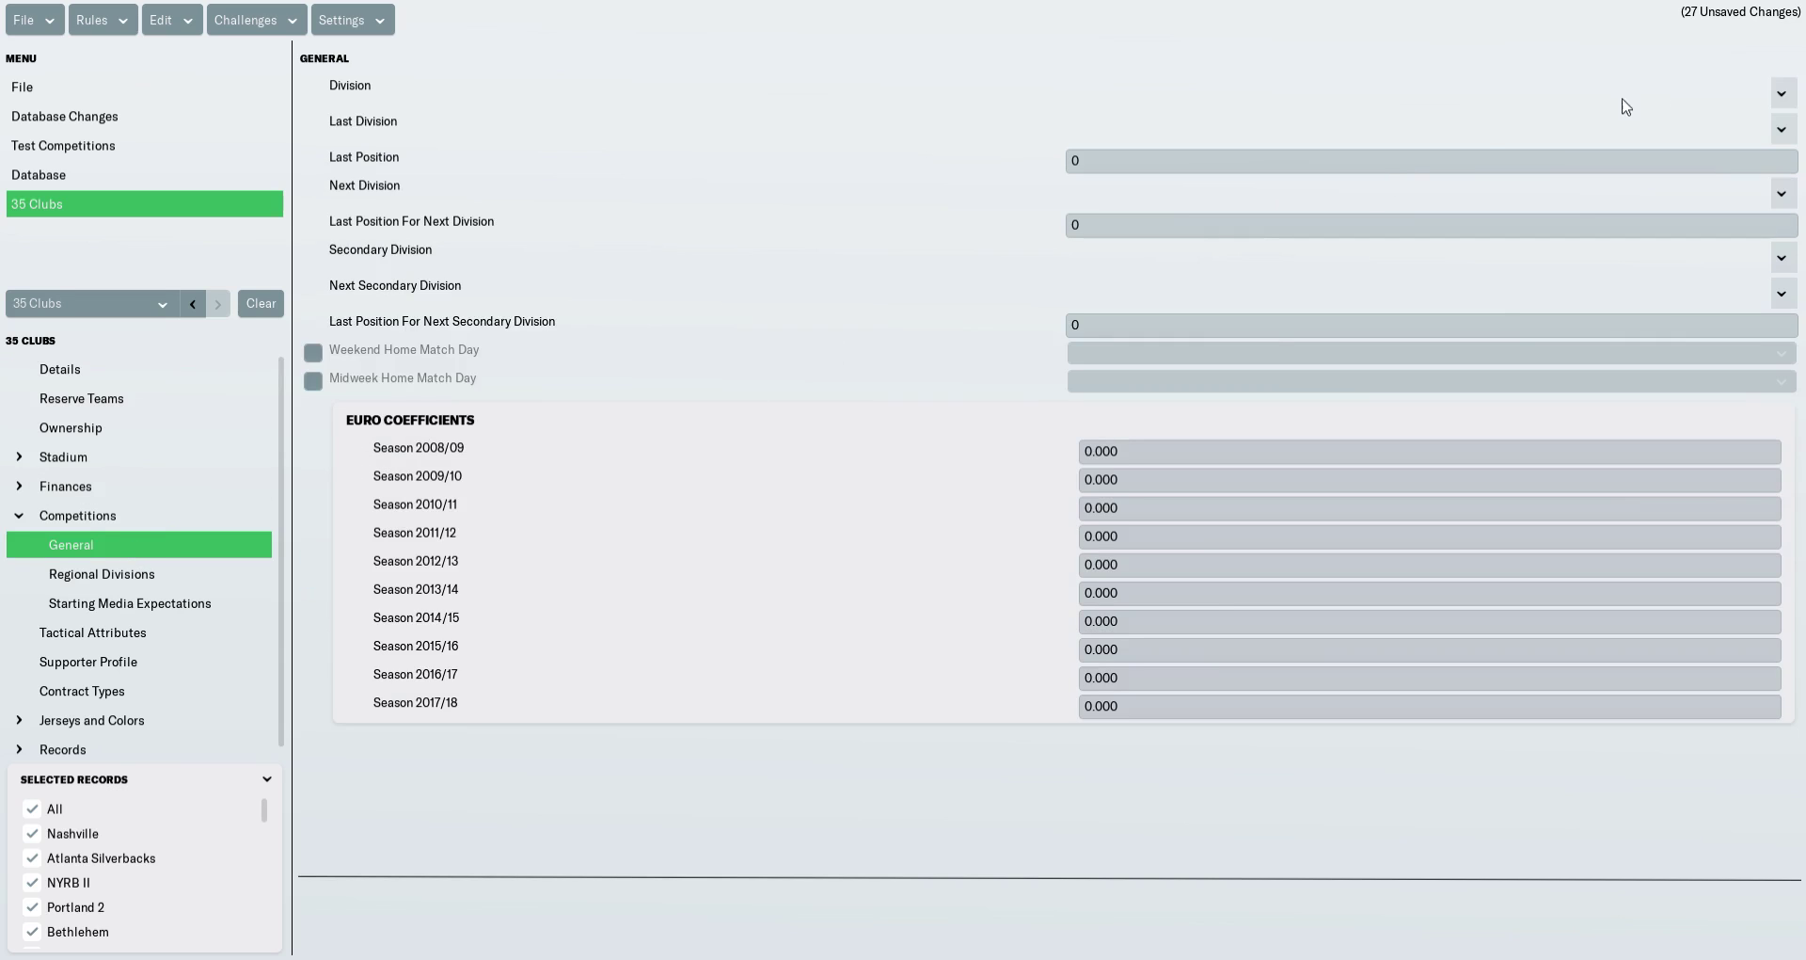
click(1792, 98)
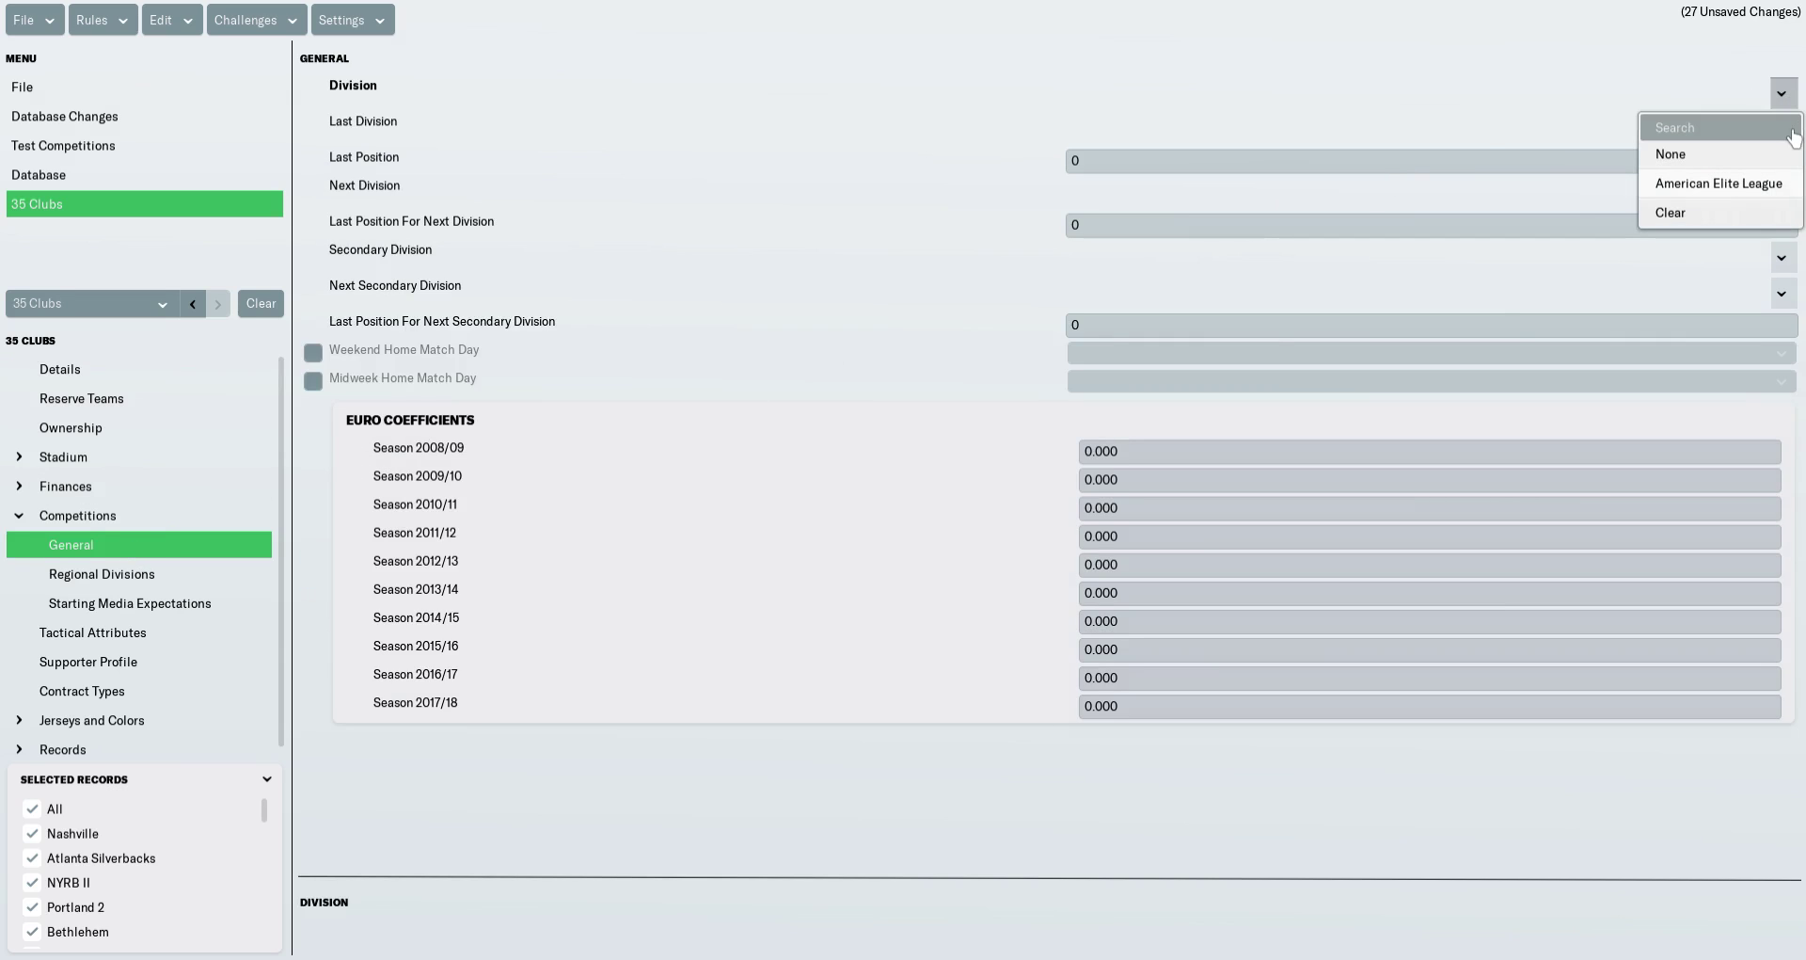
click(1793, 134)
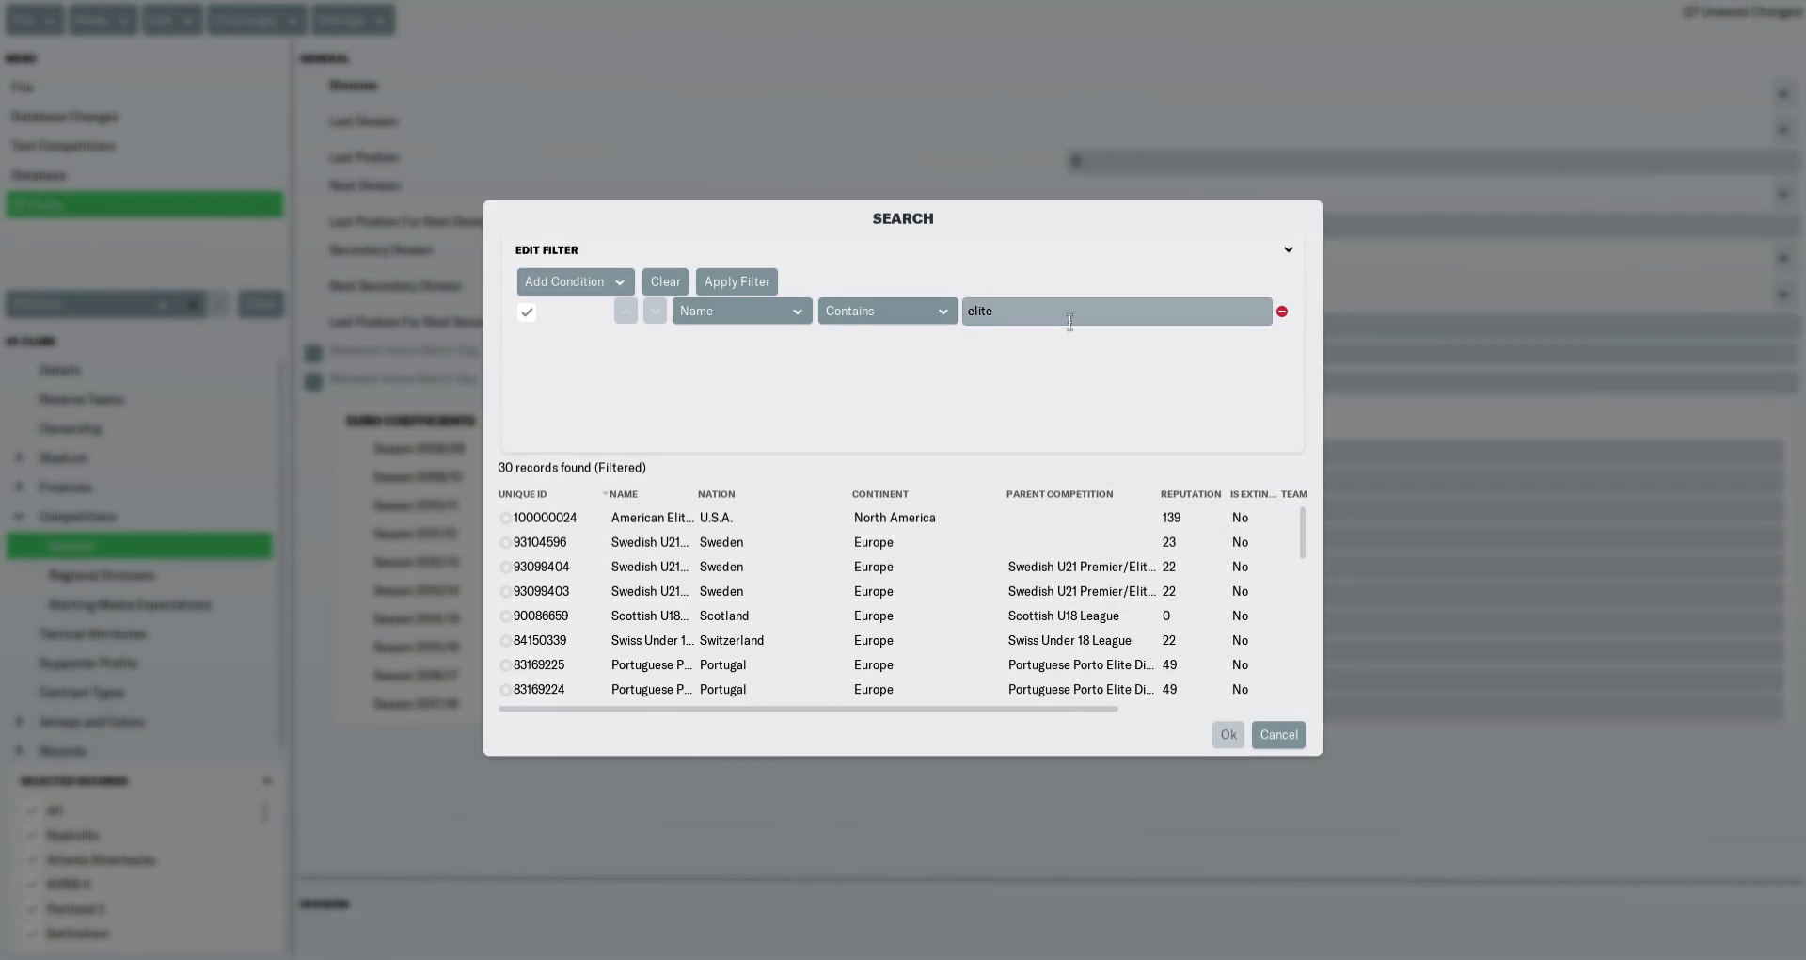
key(BackSpace)
key(BackSpace)
key(BackSpace)
key(BackSpace)
key(Return)
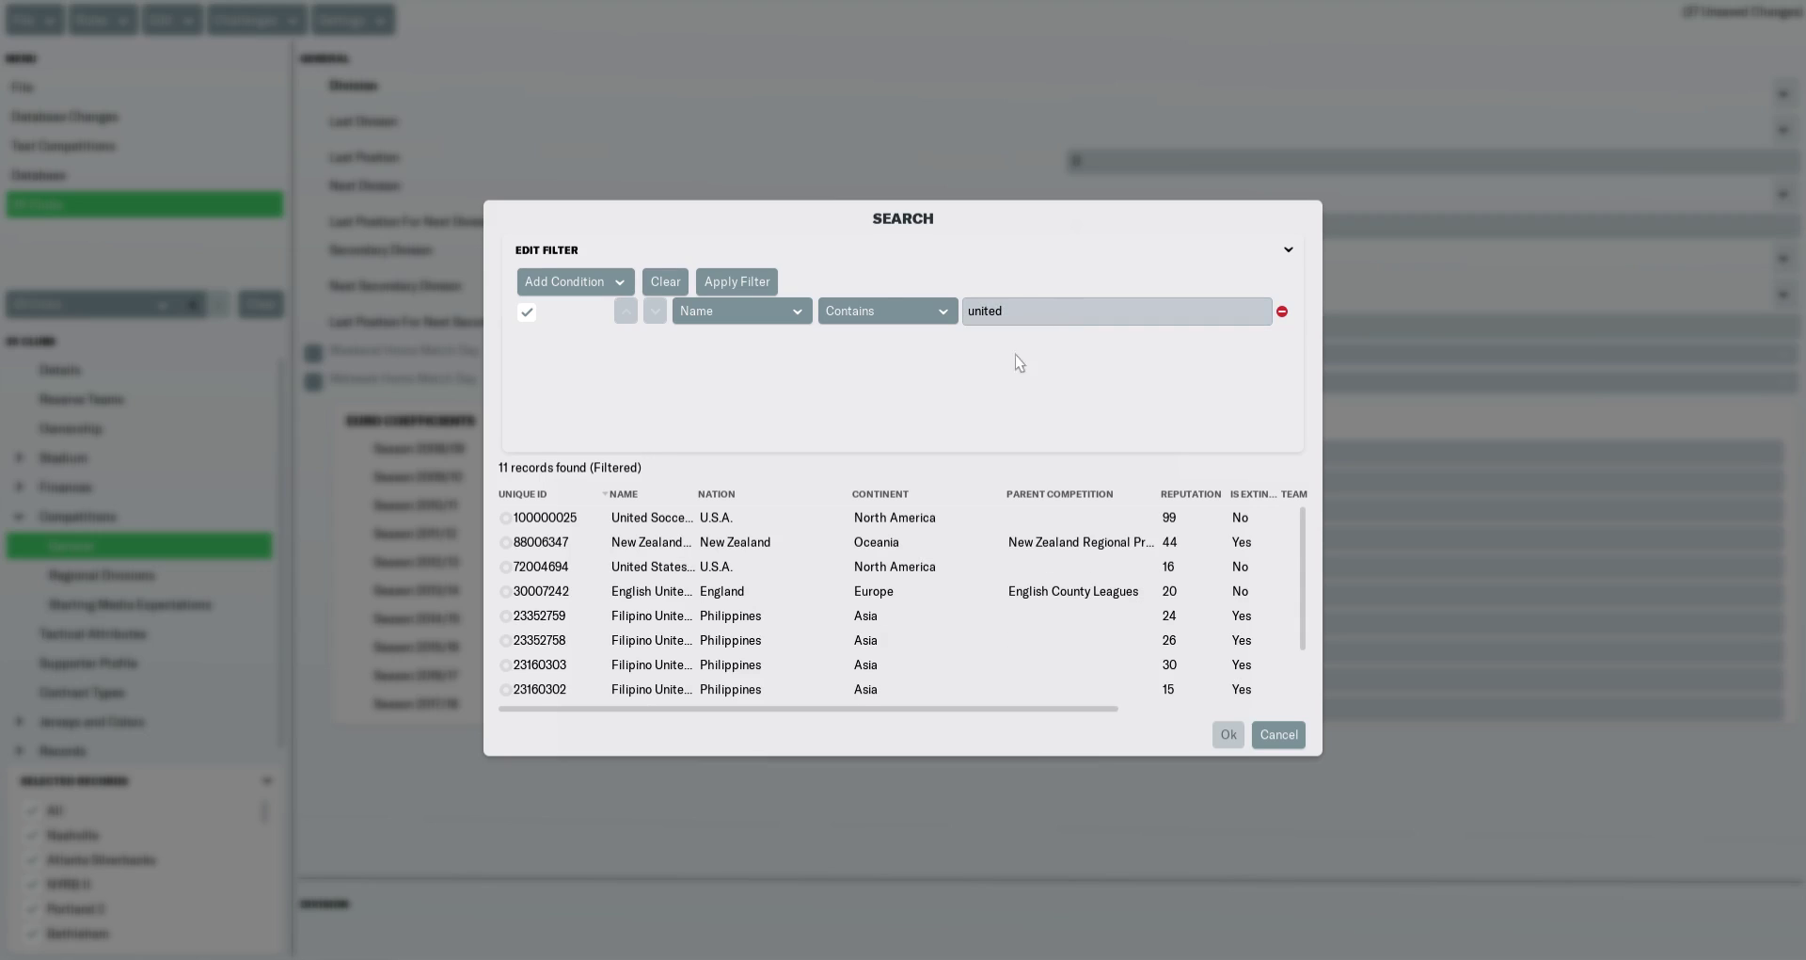
click(807, 520)
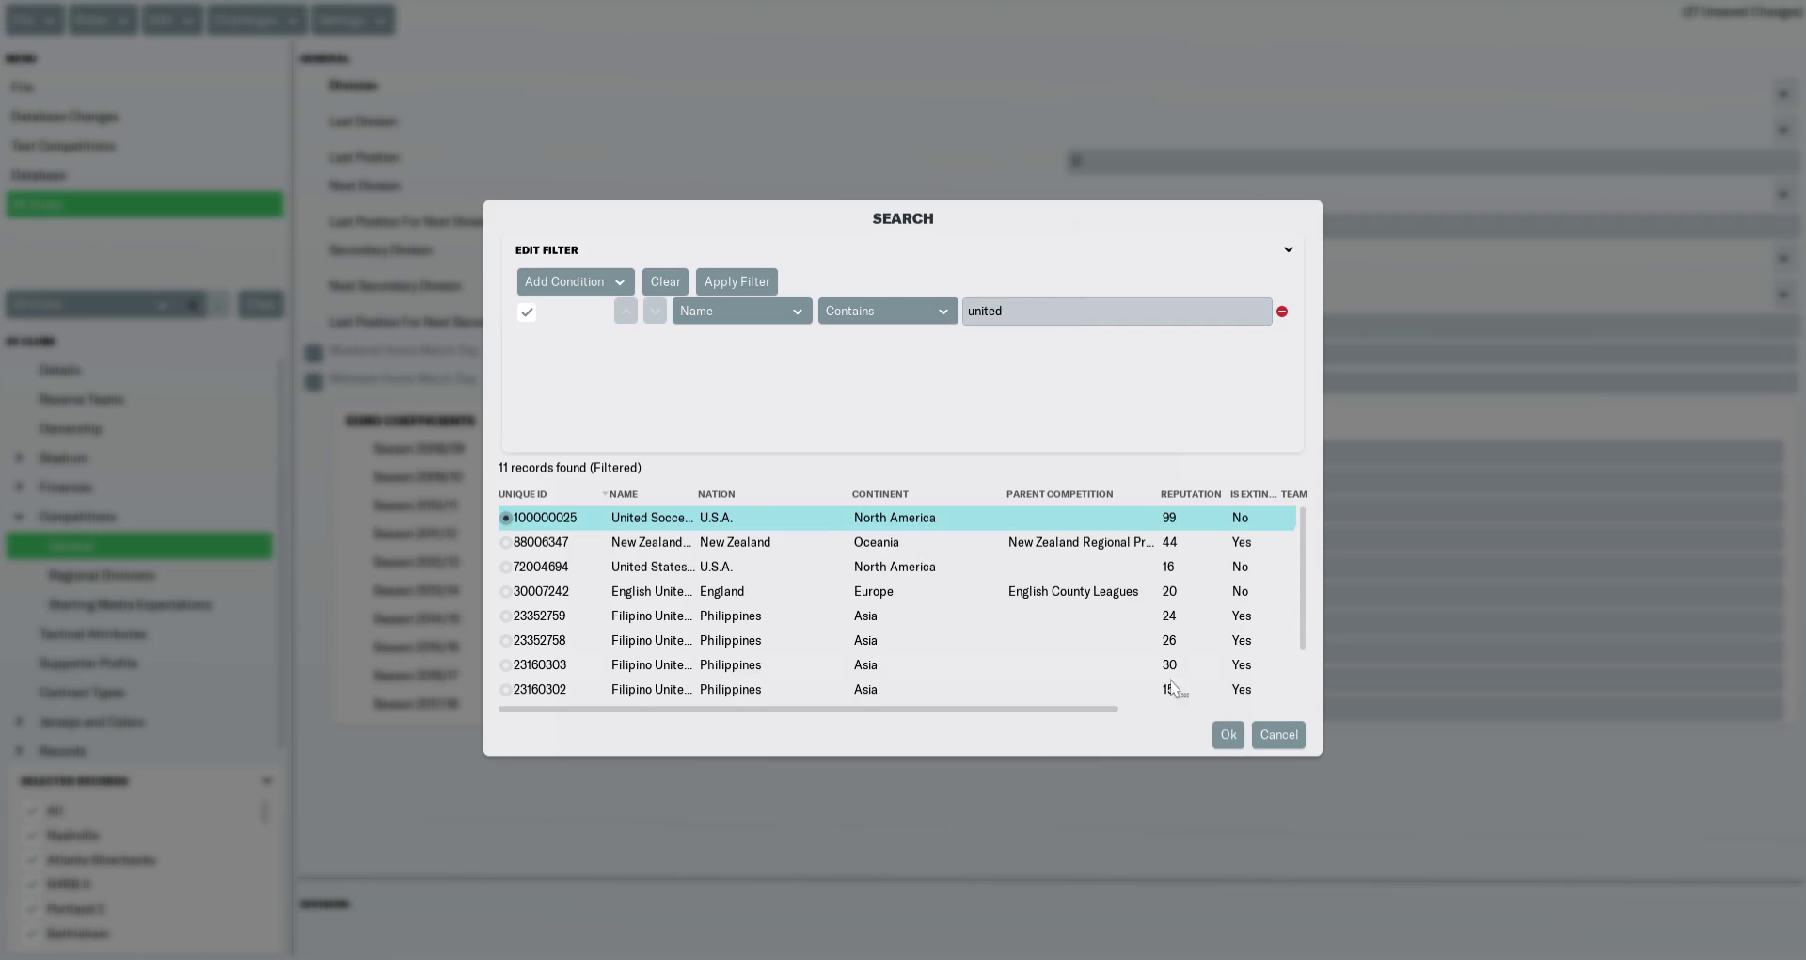
click(1228, 735)
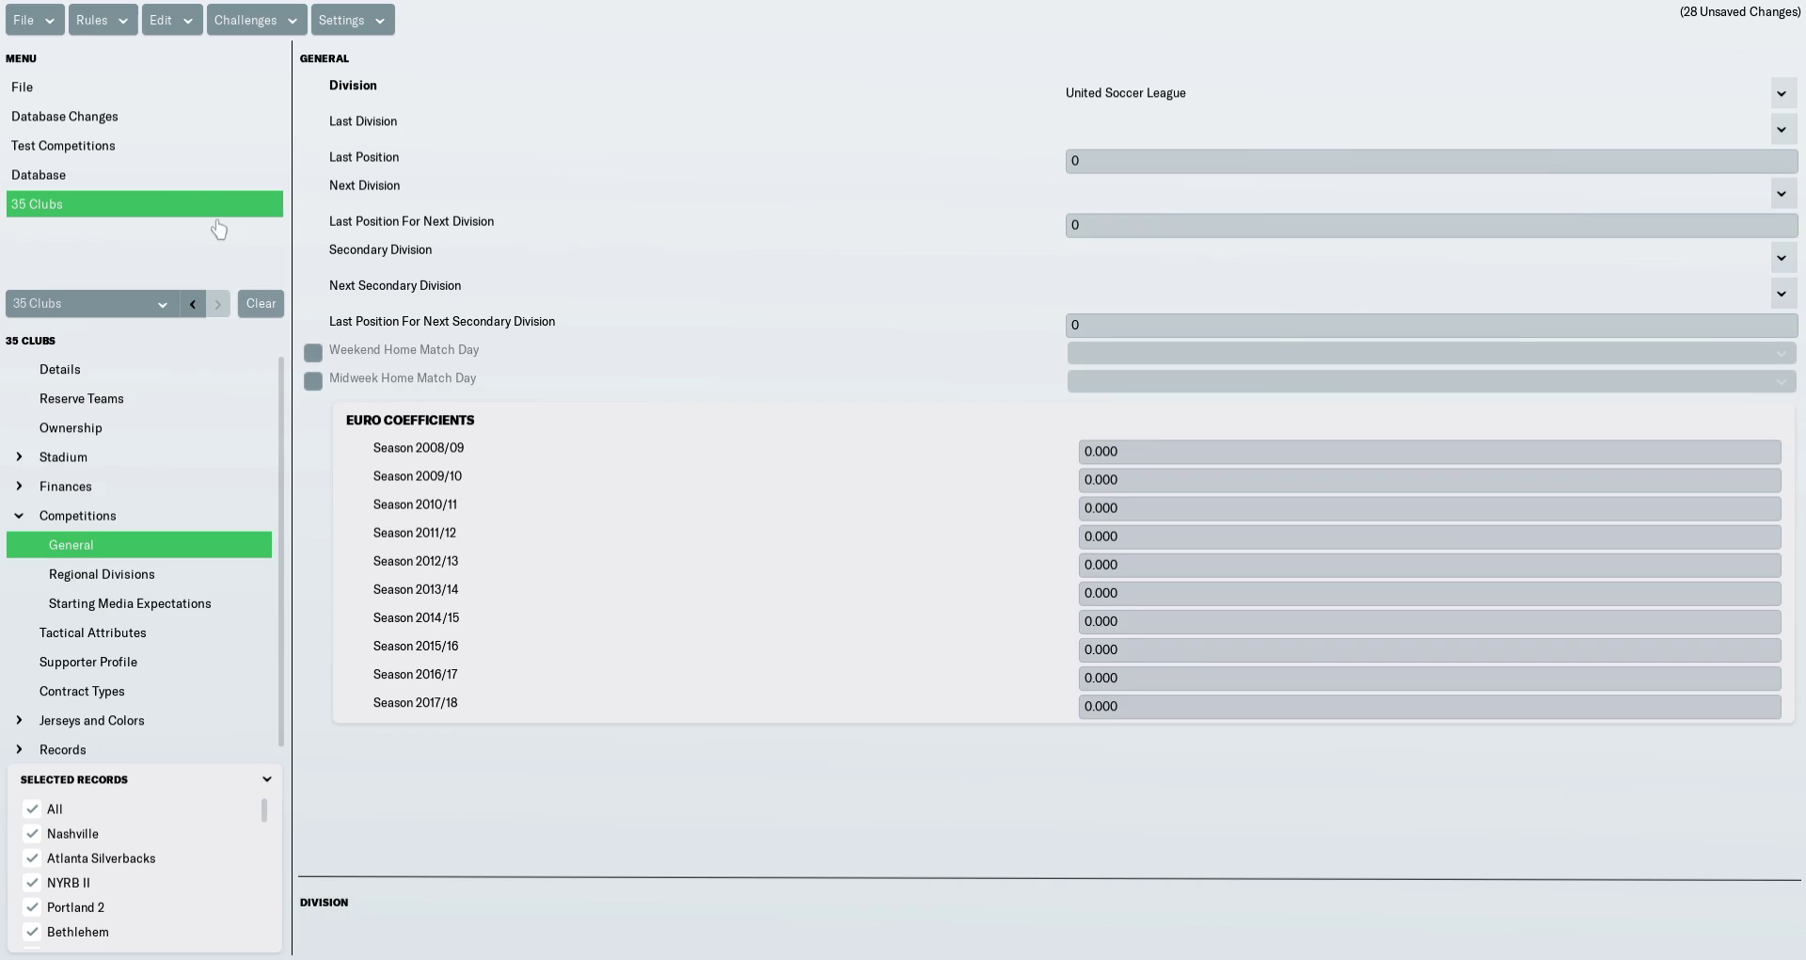
Step: Add another new competition to the database and name it "United Soccer League East"
click(185, 175)
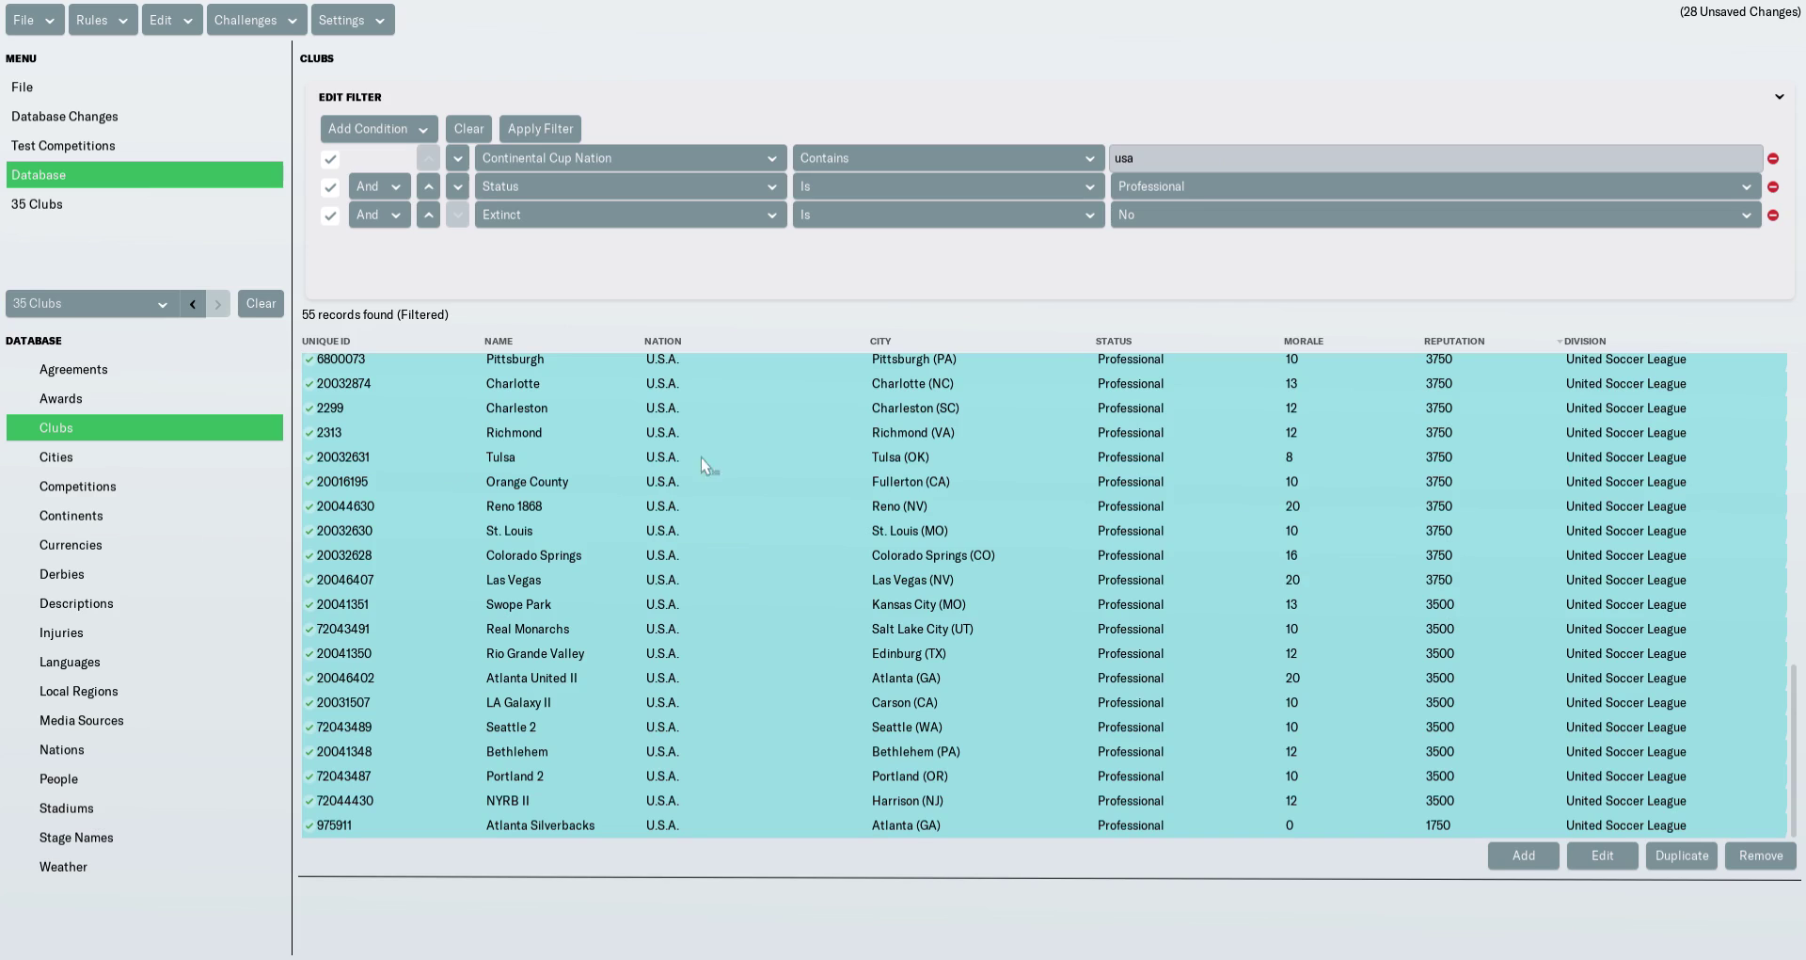
click(211, 485)
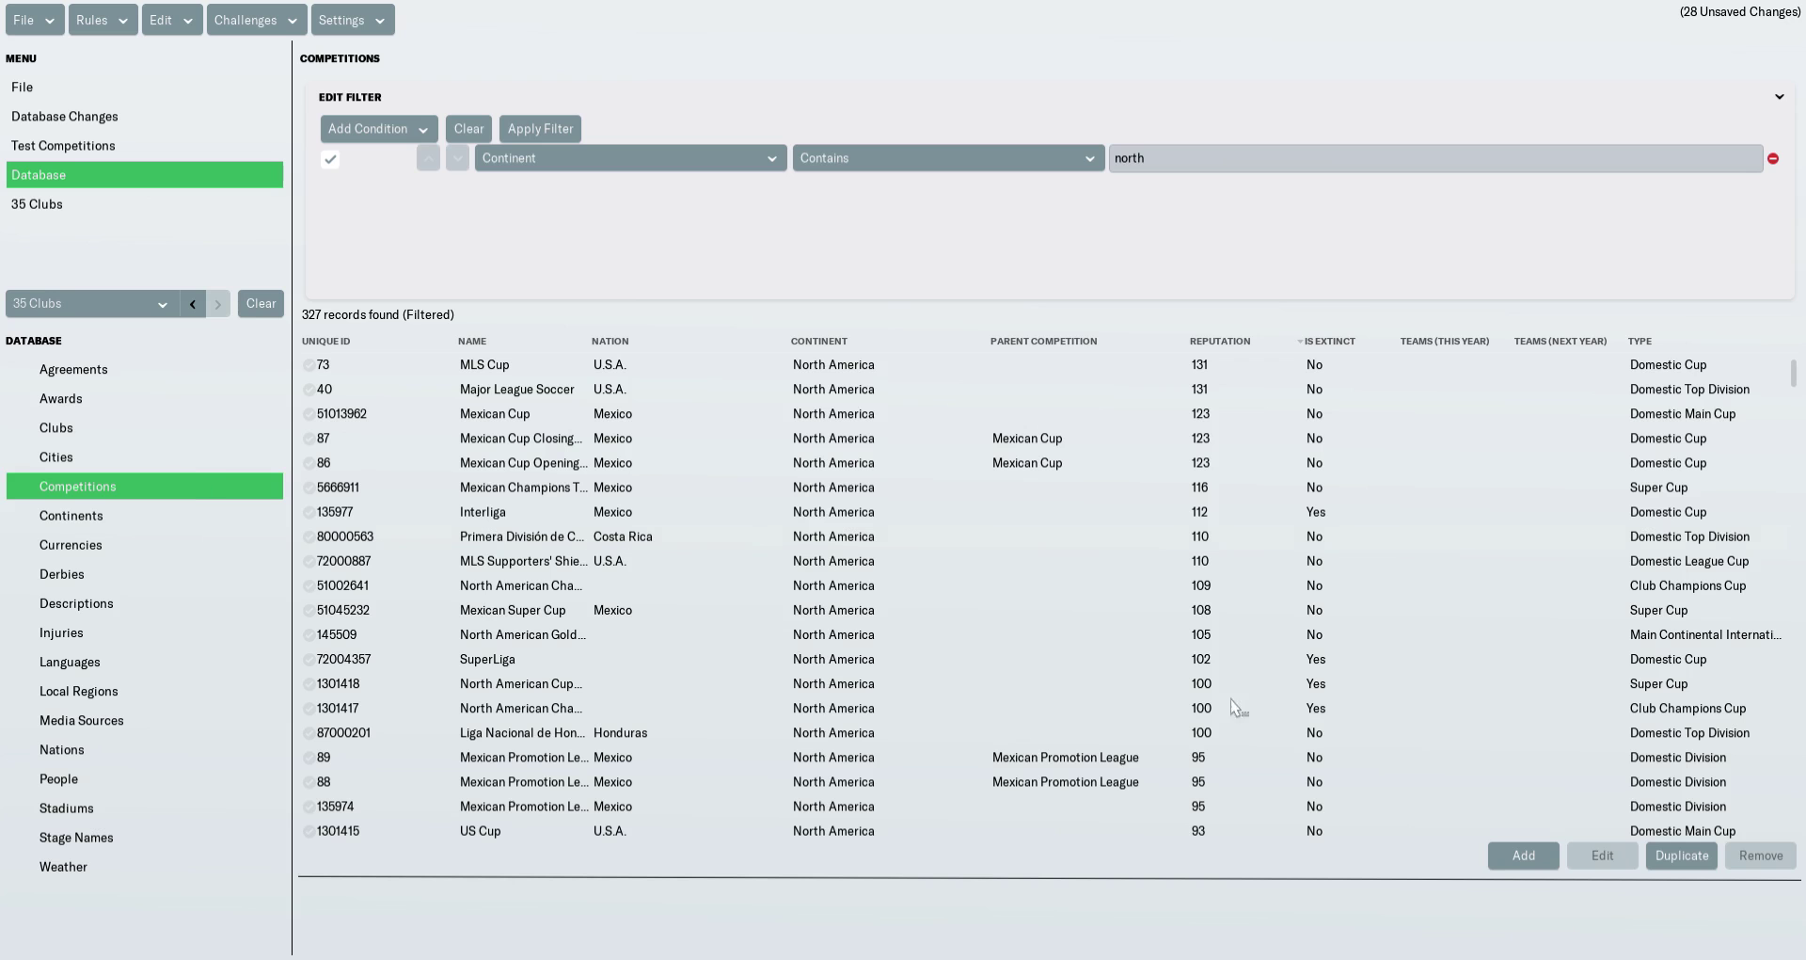
click(1519, 856)
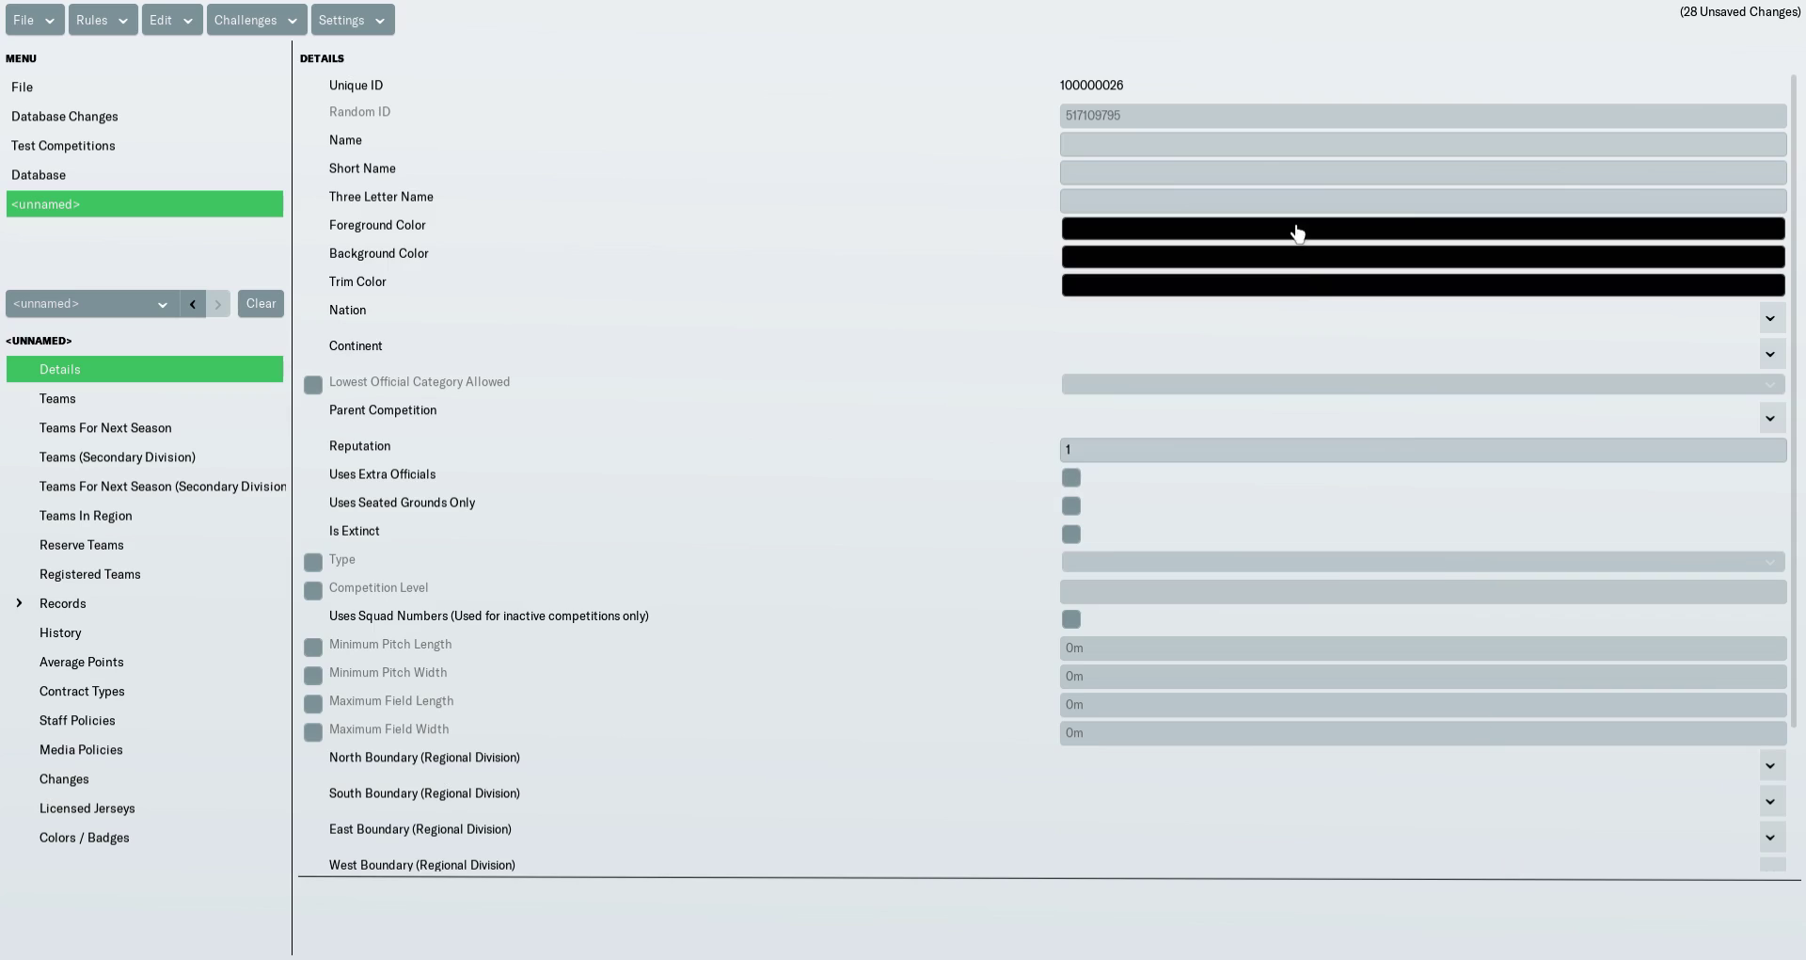
click(1260, 146)
text(United S)
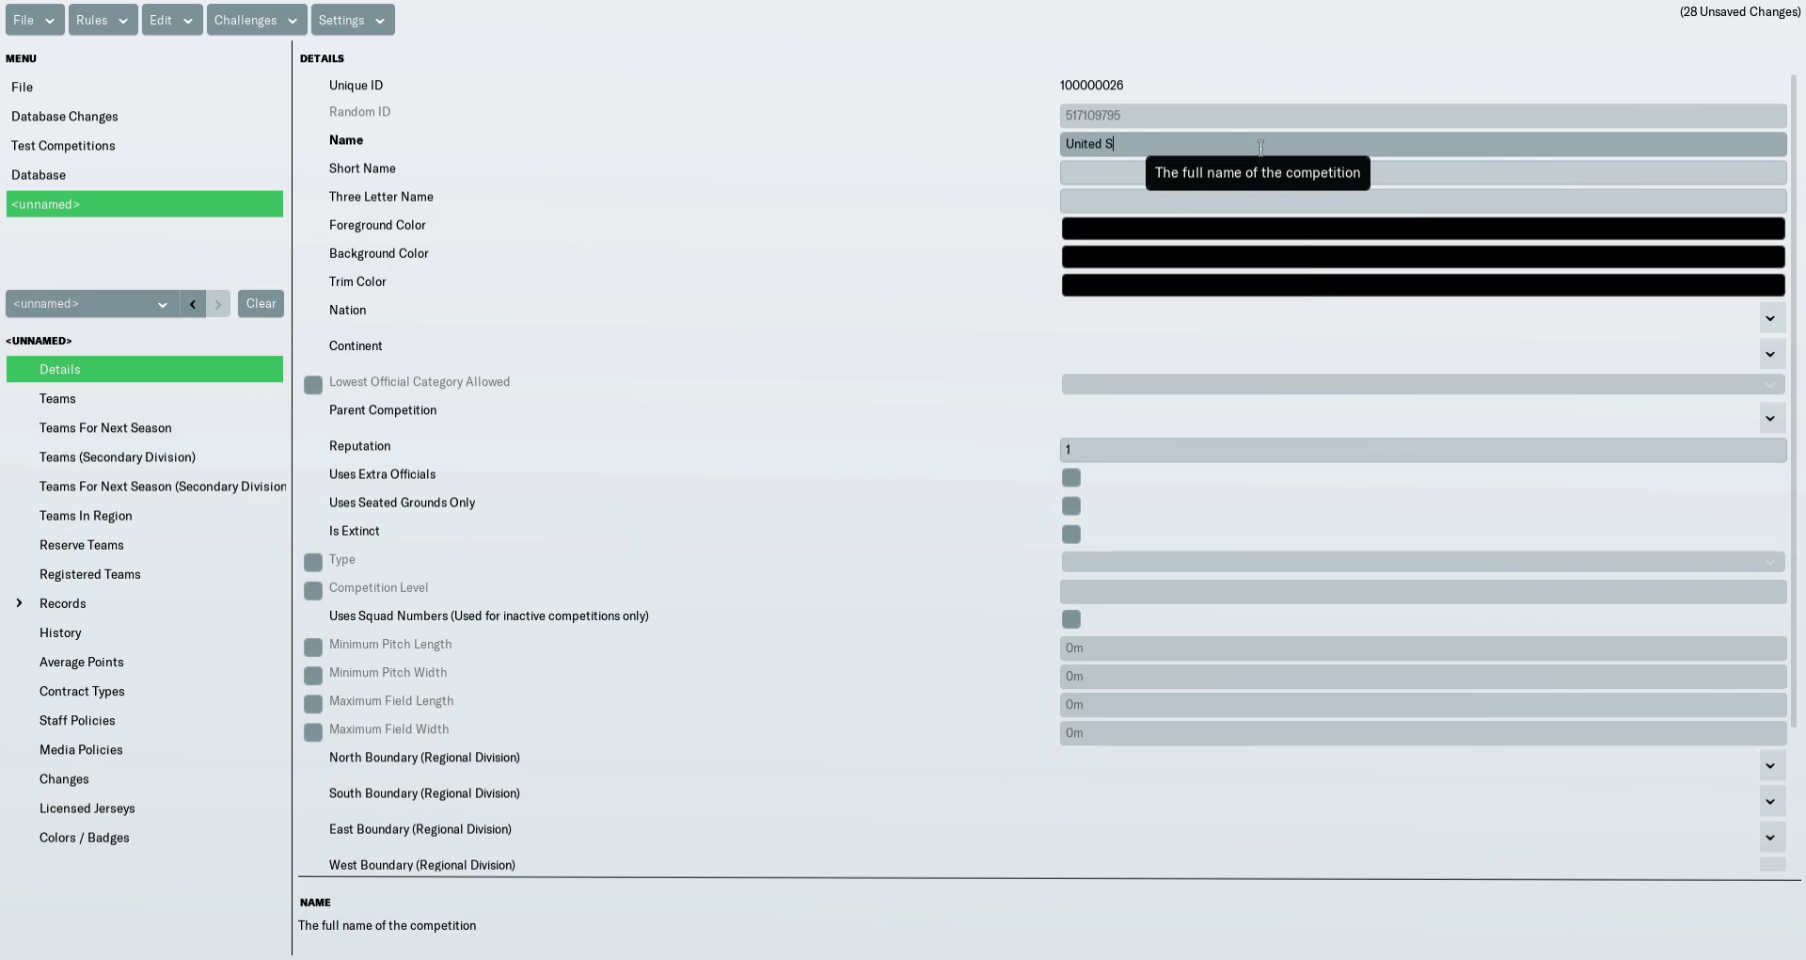
text(occer League East)
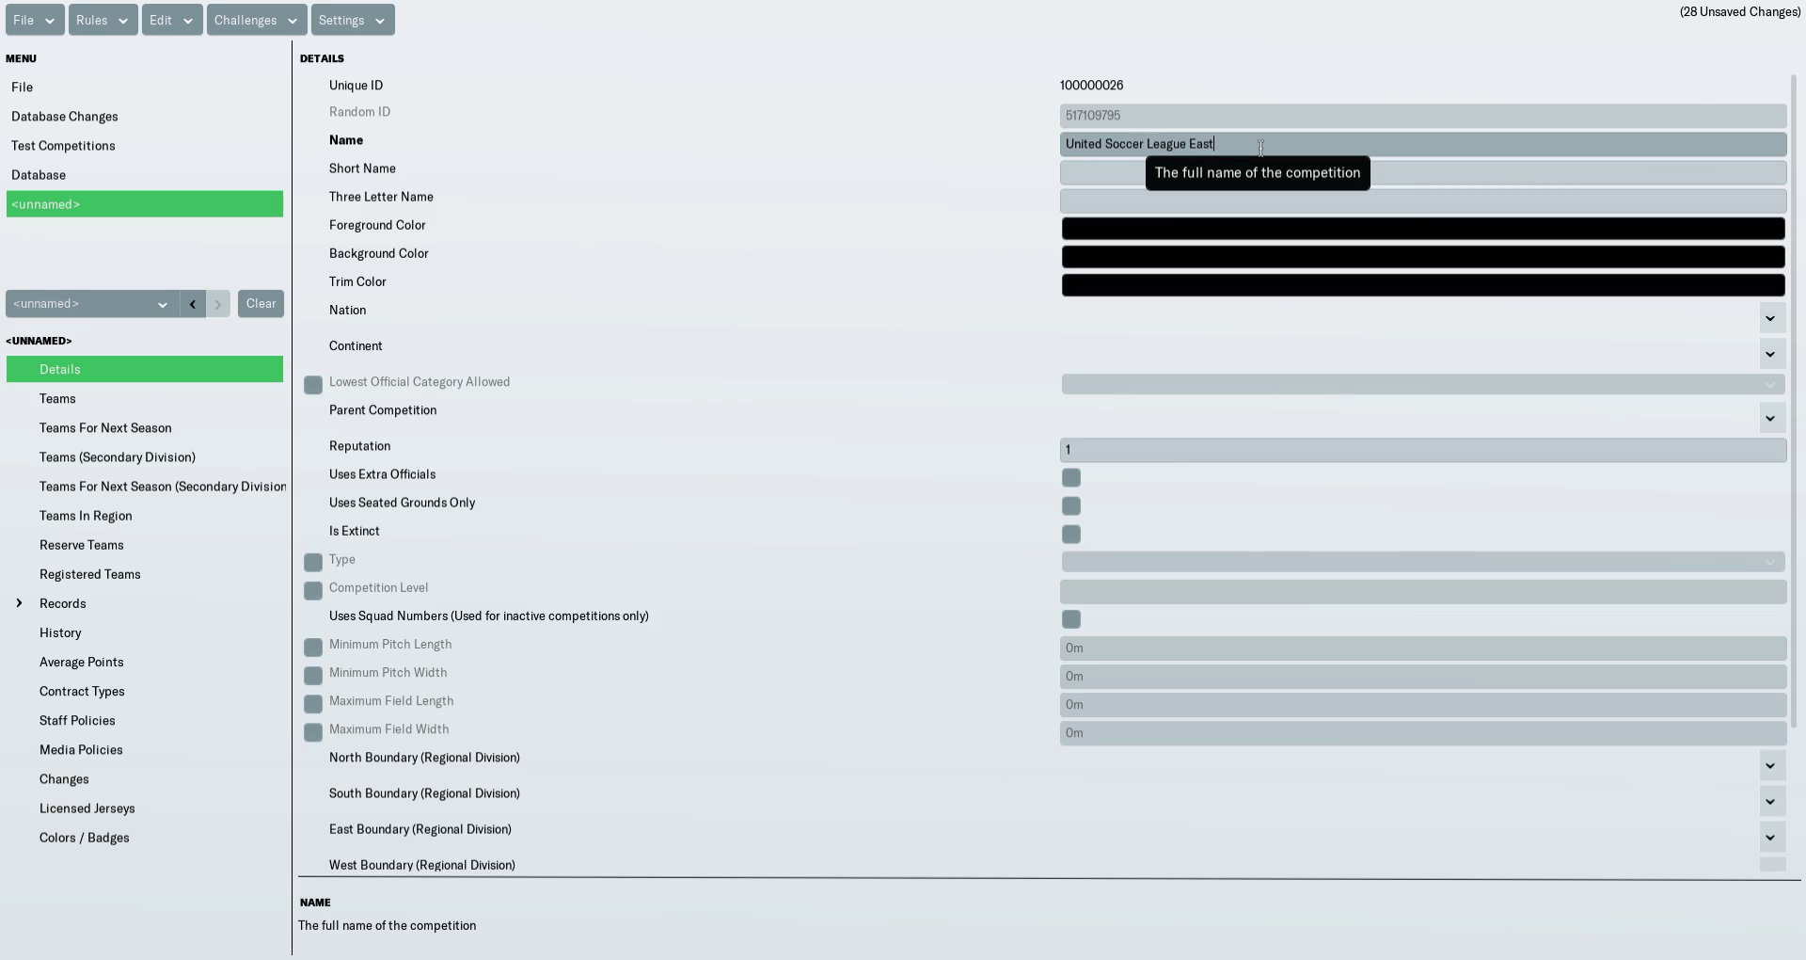